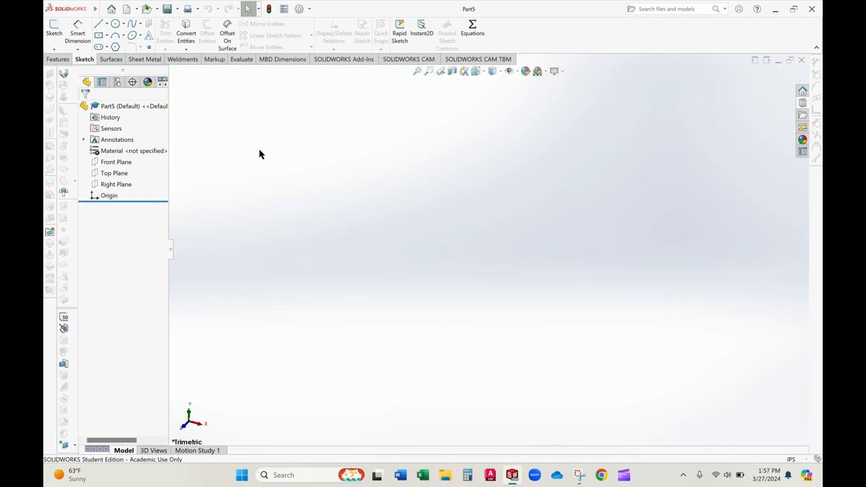
Sketch a center rectangle about 3.34 in wide and 2.97 in high on the Top Plane, centred on the origin.
left_click(54, 32)
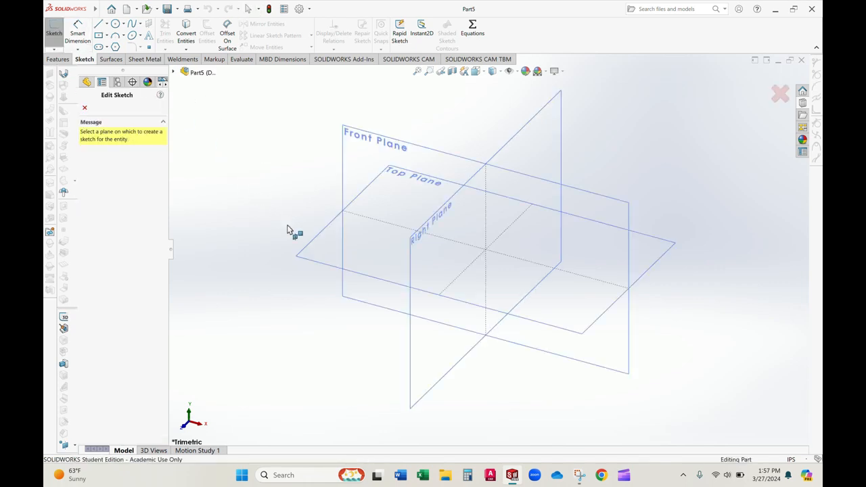
left_click(325, 253)
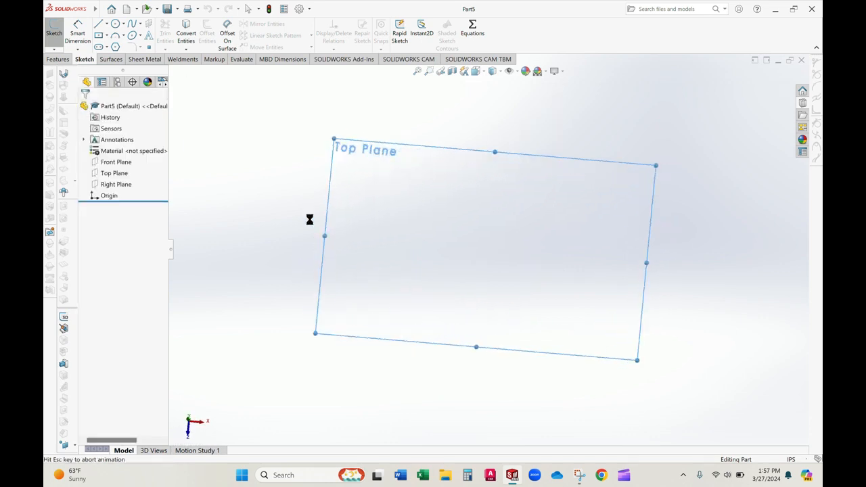
left_click(105, 35)
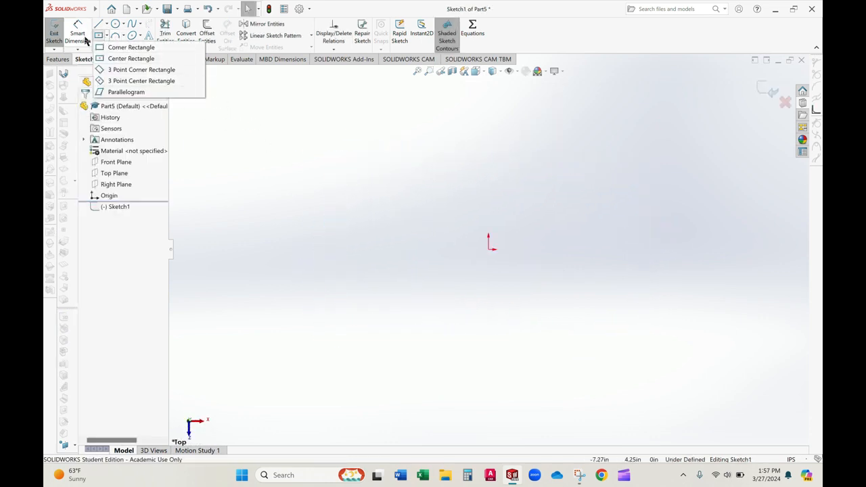
left_click(130, 58)
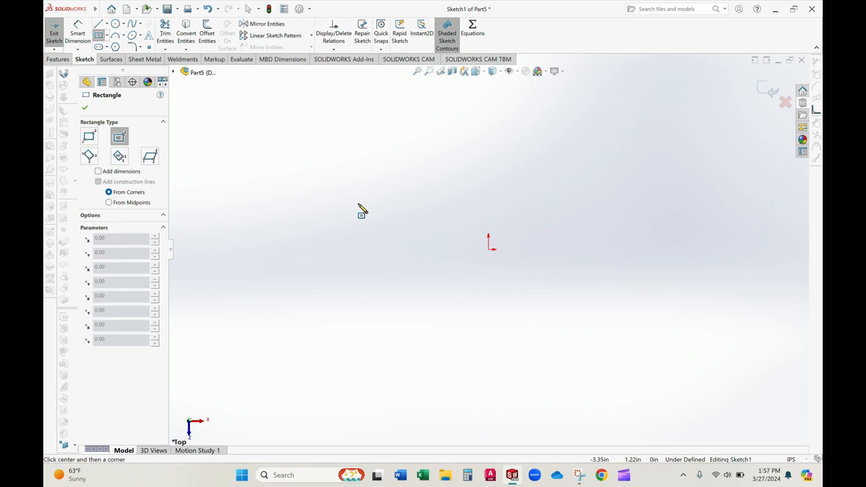
left_click(488, 250)
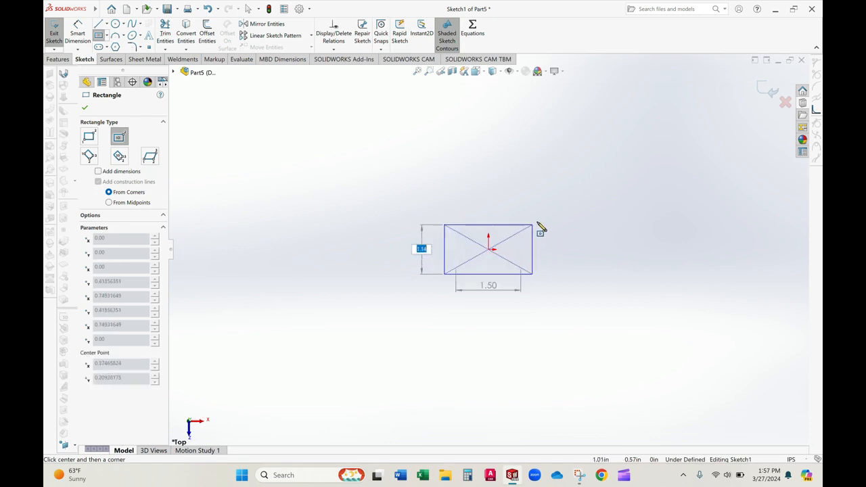
left_click(561, 185)
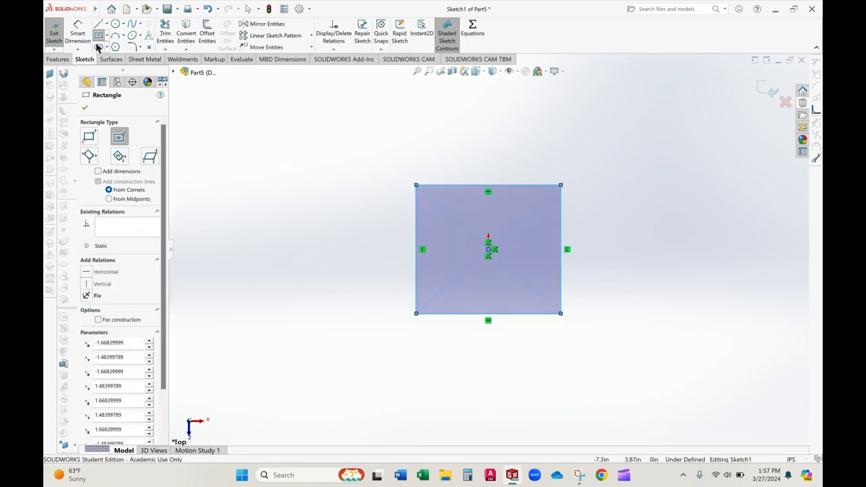
Dimension the rectangle's left vertical side and name the dimension SideL.
left_click(77, 35)
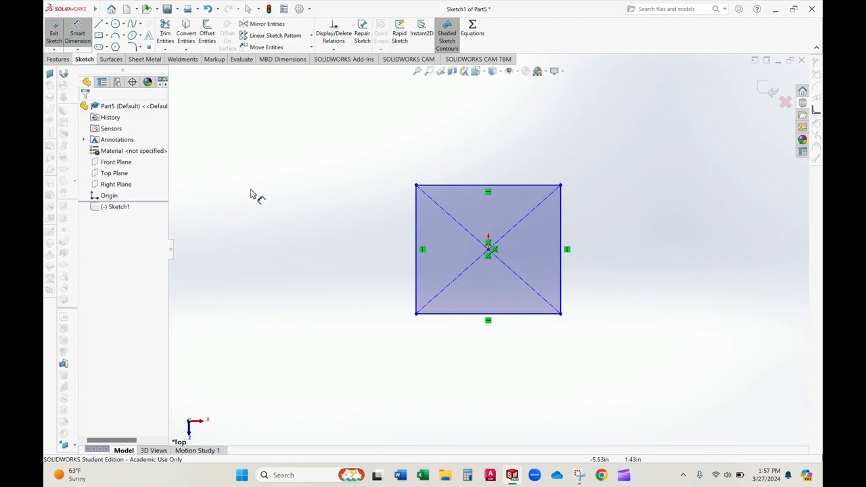
left_click(416, 250)
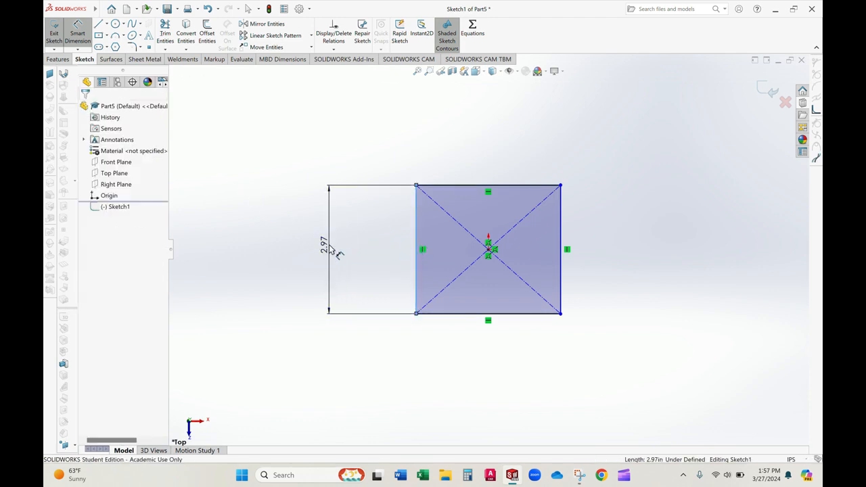
left_click(330, 248)
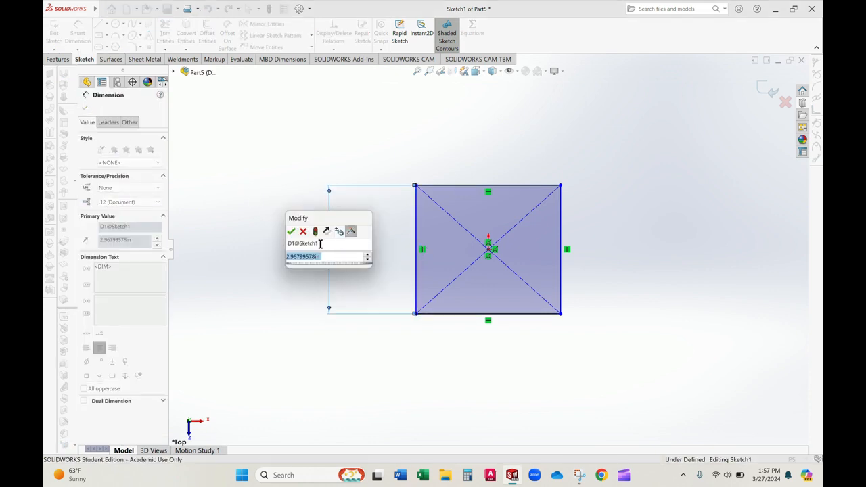
mouse_move(320, 244)
left_mouse_down()
mouse_move(275, 243)
mouse_move(314, 247)
left_mouse_up()
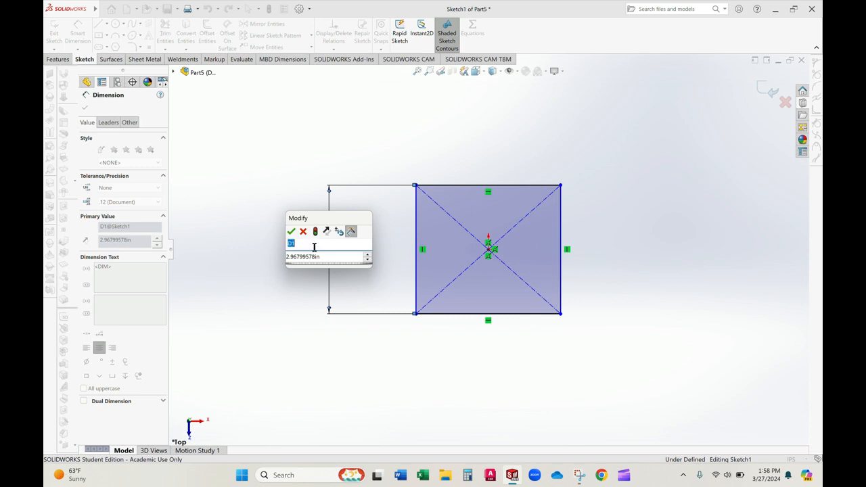
type("SideL")
left_click(291, 231)
right_click(247, 216)
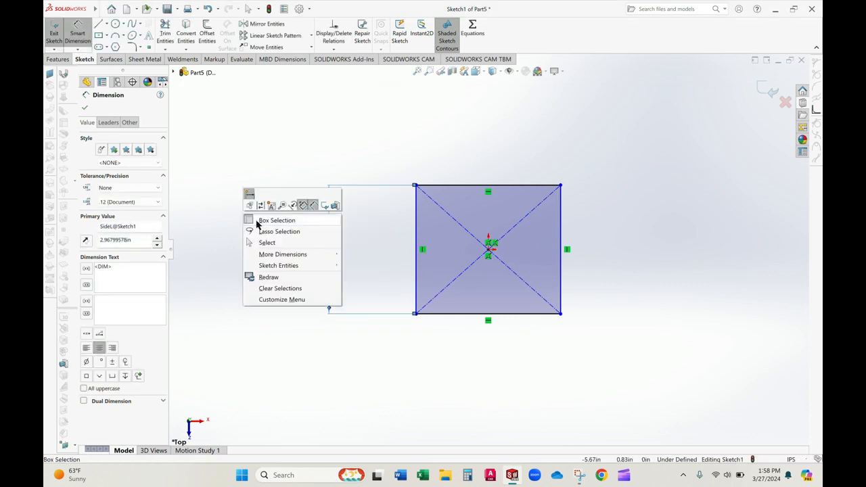
left_click(284, 251)
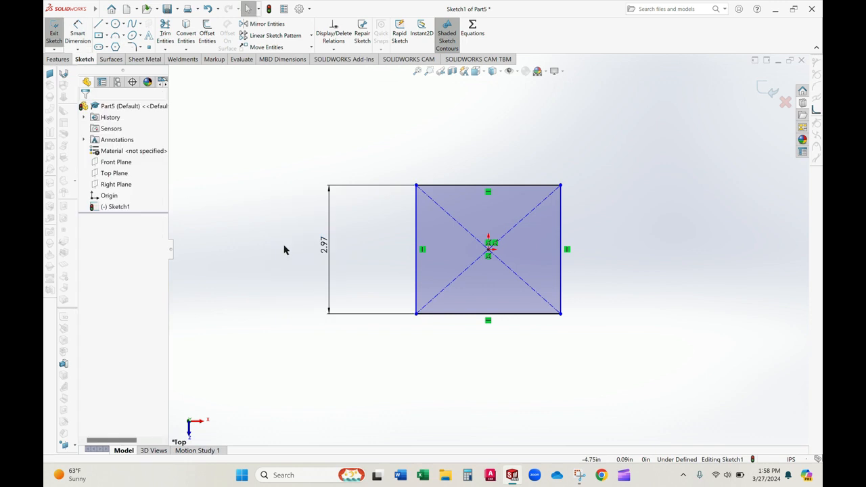
Add an Equal relation between the rectangle's left side and its upper side.
left_click(415, 232)
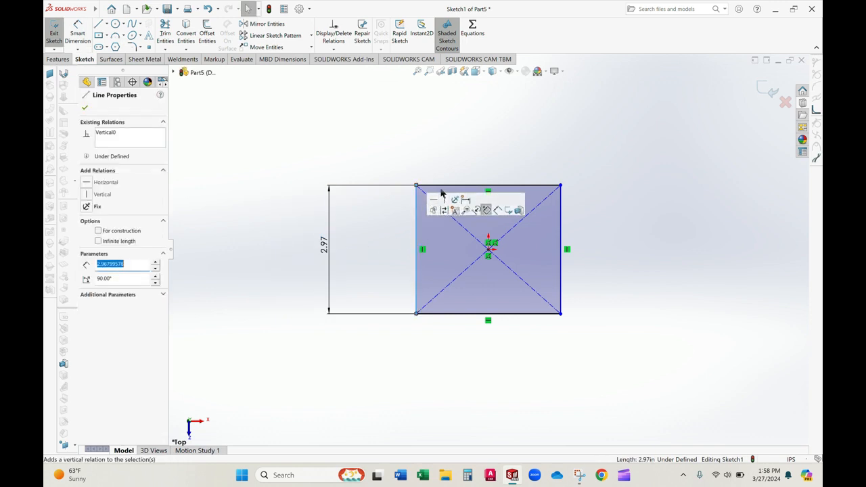
left_click(443, 186, "ctrl")
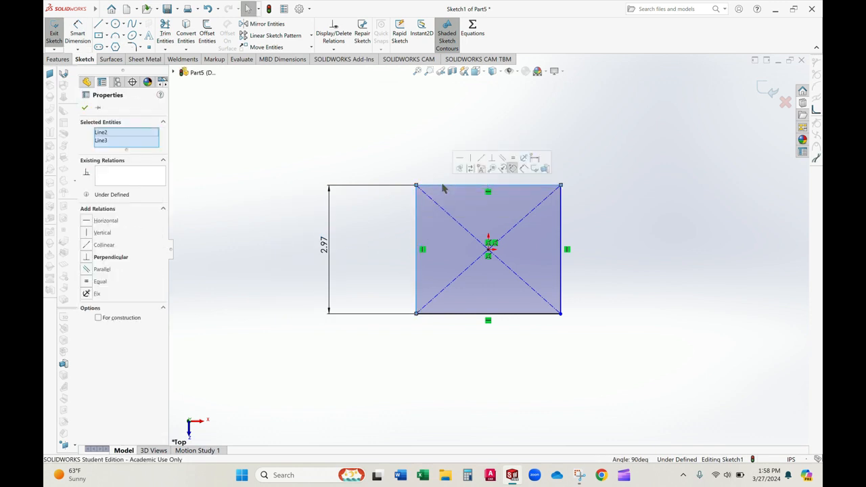
left_click(513, 161)
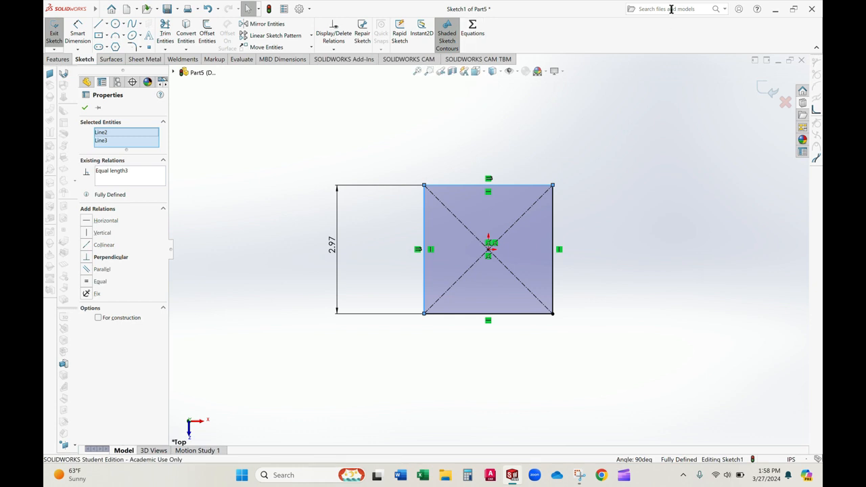
Create a global variable SideL and link its value to the sketch's side-length dimension.
left_click(474, 44)
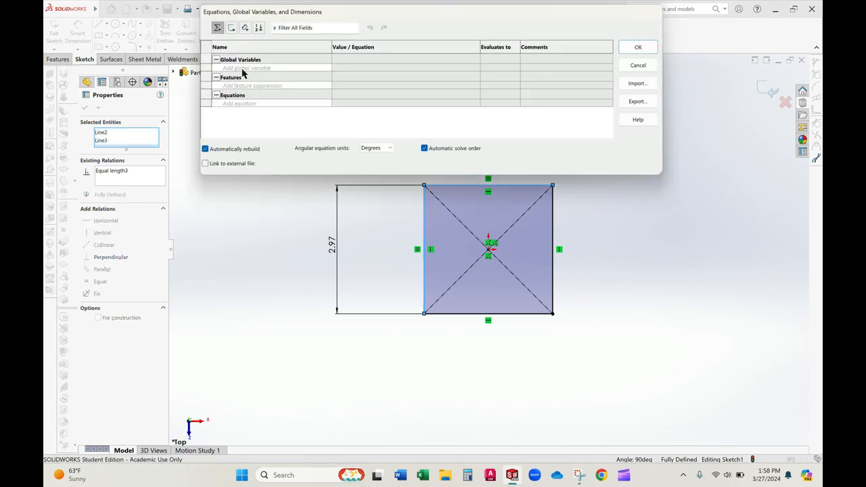
left_click(242, 68)
left_click(365, 68)
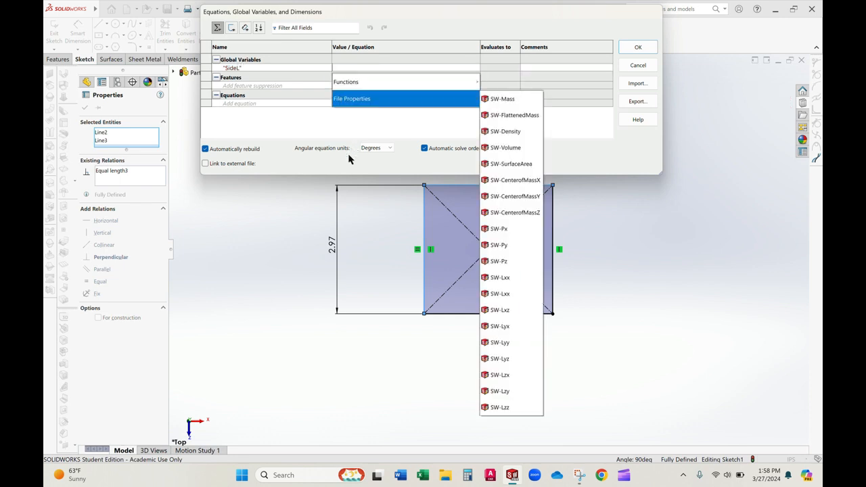
left_click(332, 252)
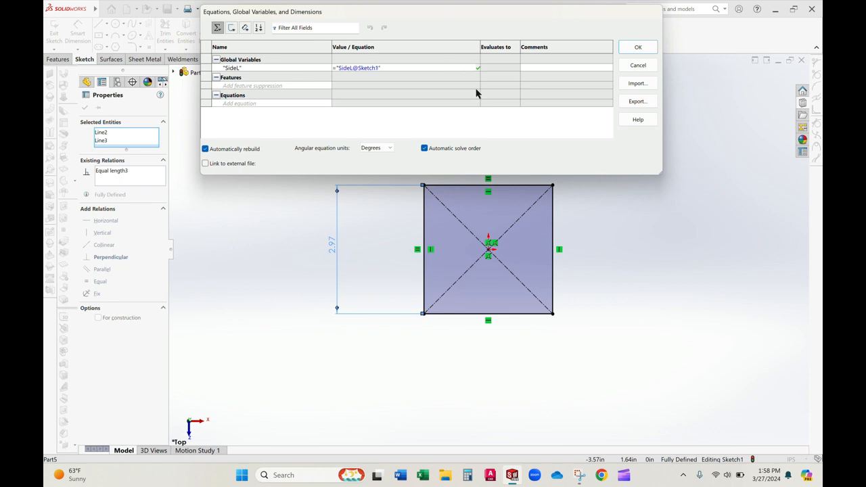
left_click(636, 48)
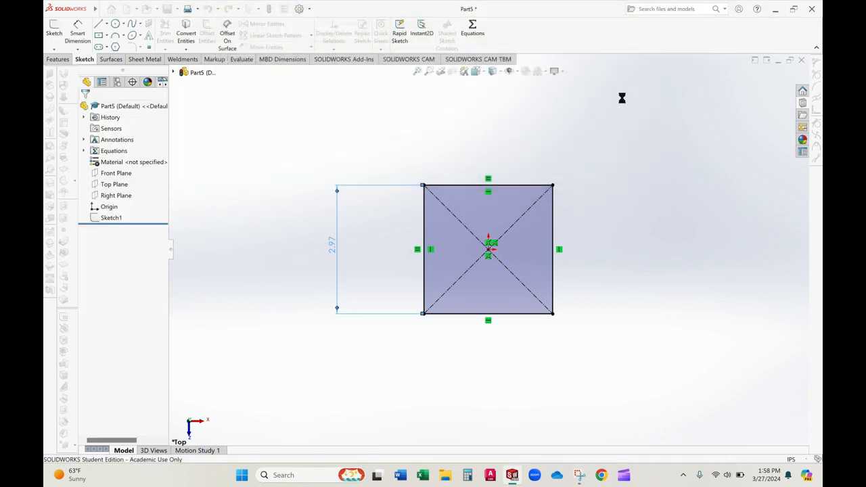
Extrude the square sketch as a Mid Plane boss with its depth set to the global variable SideL.
left_click(115, 219)
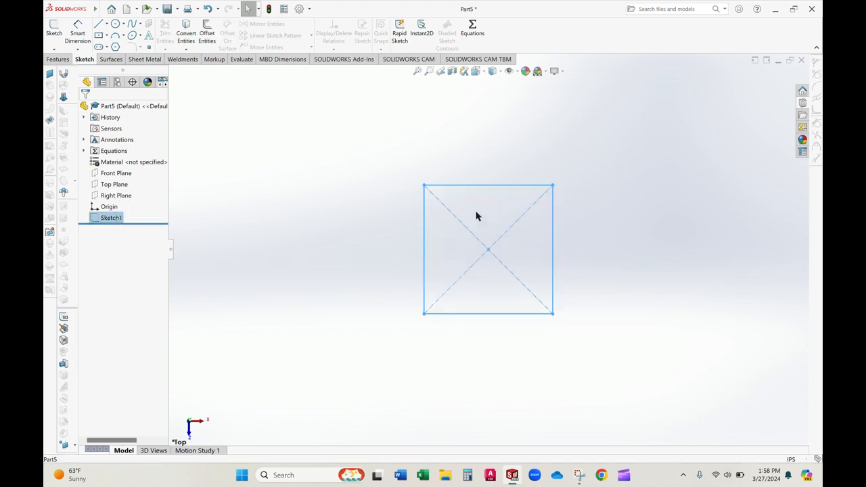
left_click(58, 59)
left_click(59, 33)
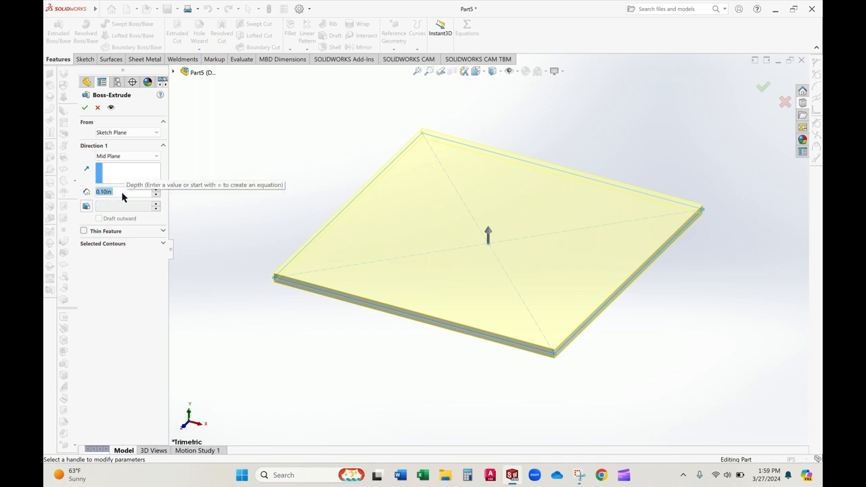
type("=")
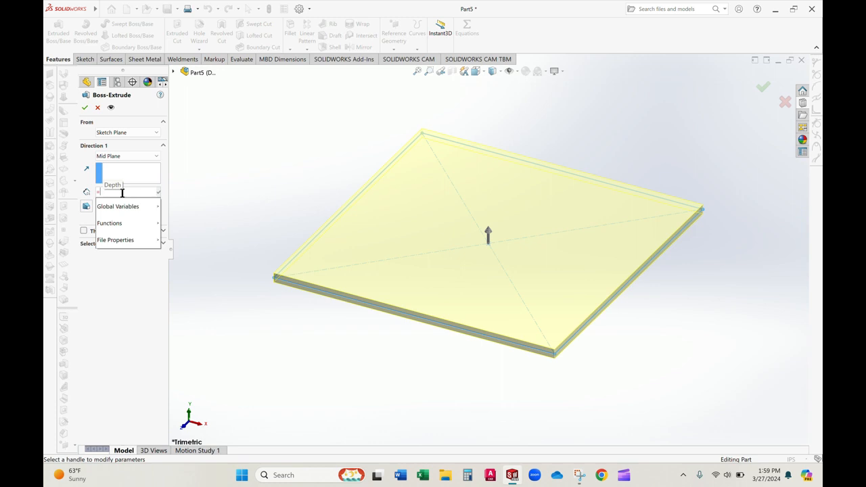
type("s")
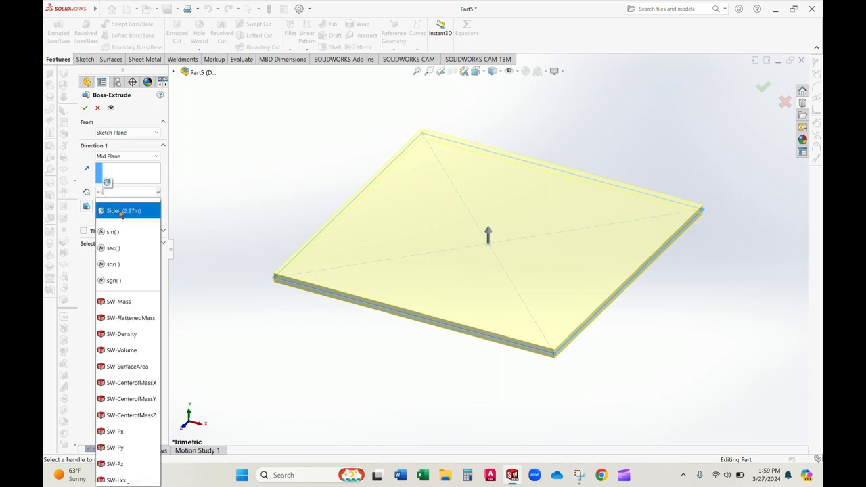
left_click(121, 211)
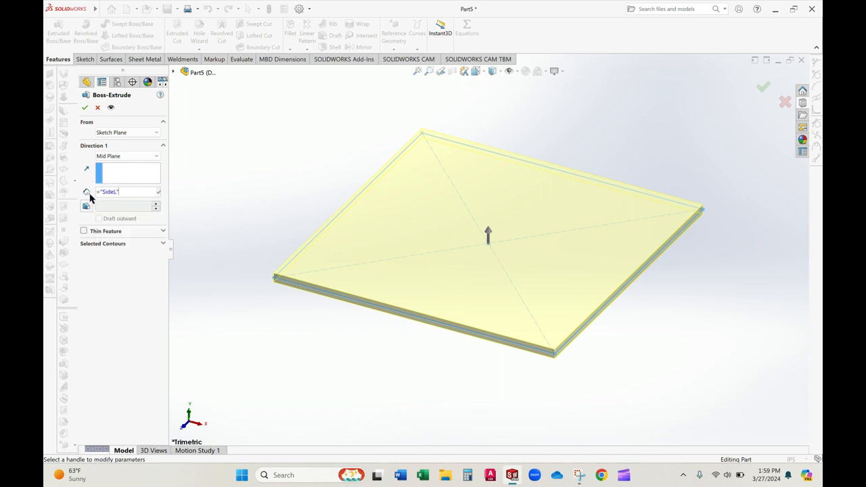
left_click(86, 109)
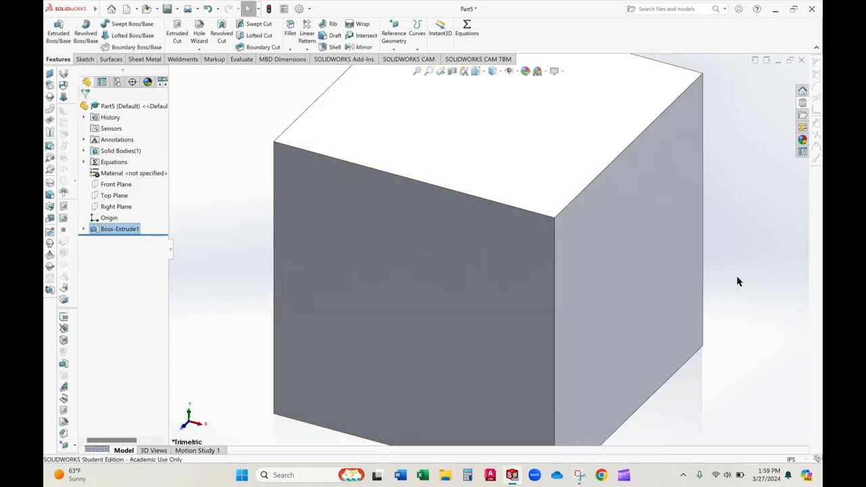
key("f")
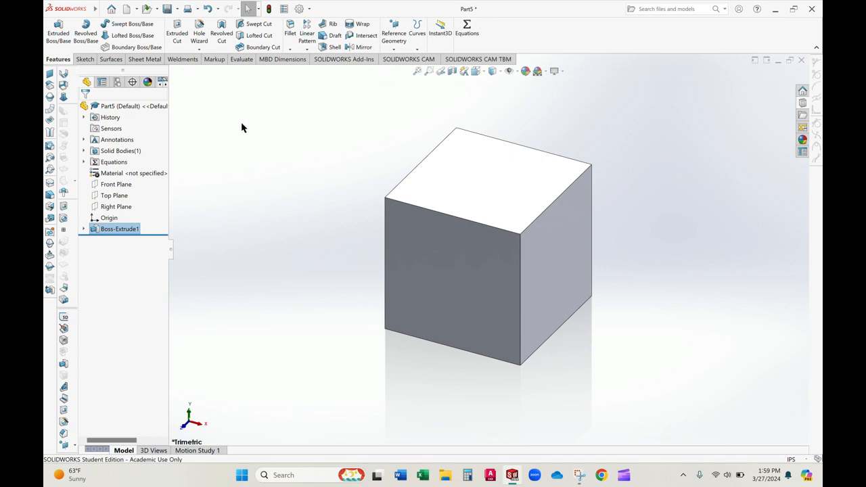
Start a sketch on the cube's upper left edge, exit it empty, and hide the plane generated for it.
left_click(84, 58)
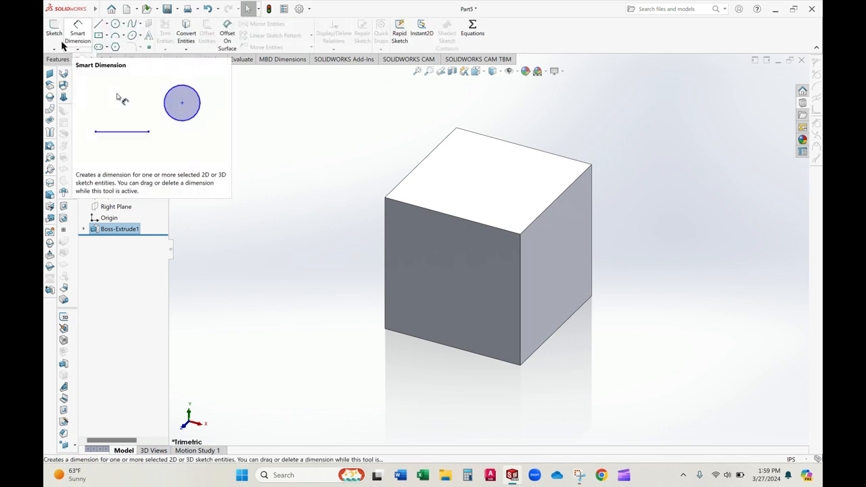
left_click(54, 30)
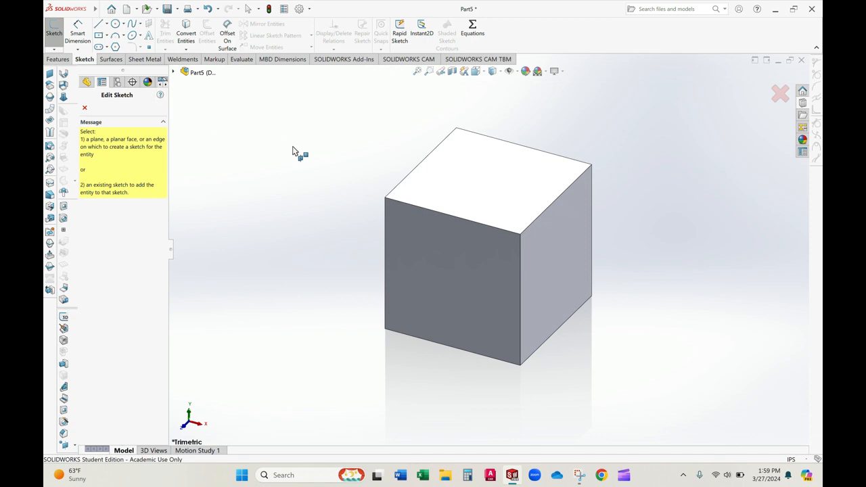
left_click(418, 169)
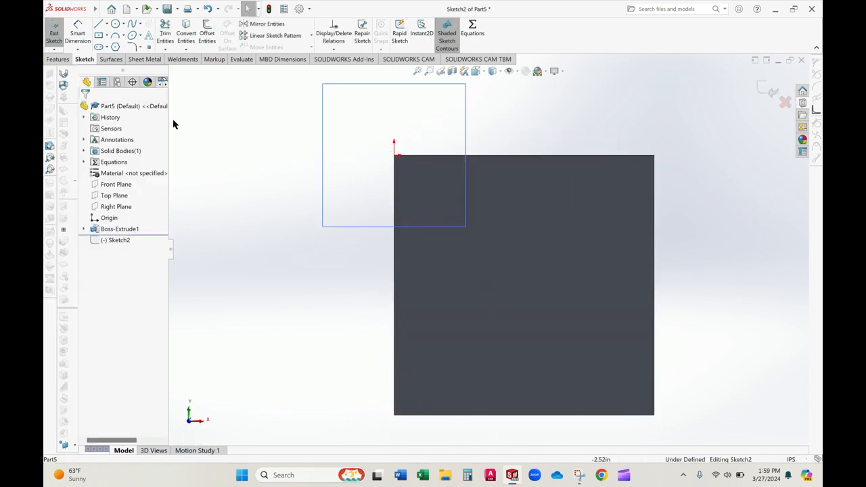
left_click(49, 38)
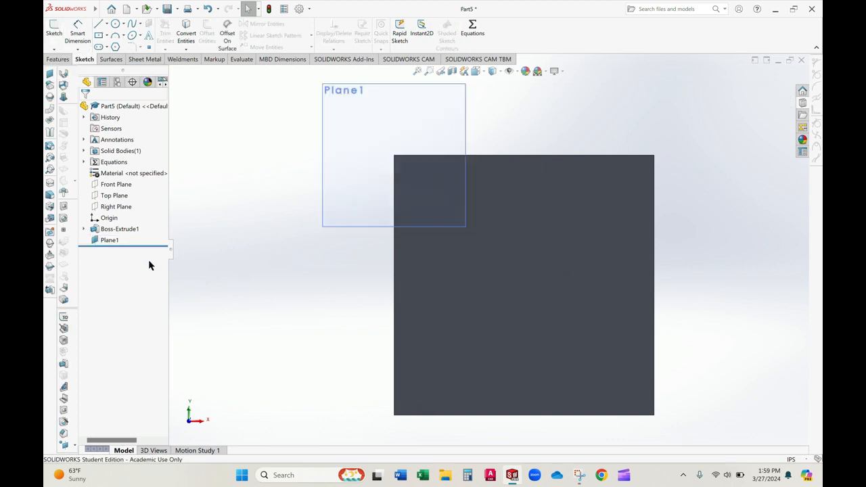
left_click(107, 240)
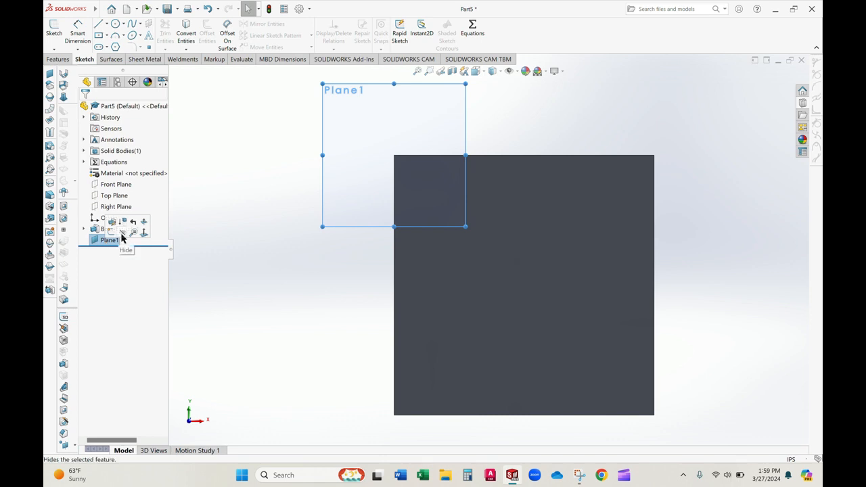
left_click(121, 234)
key("ctrl+7")
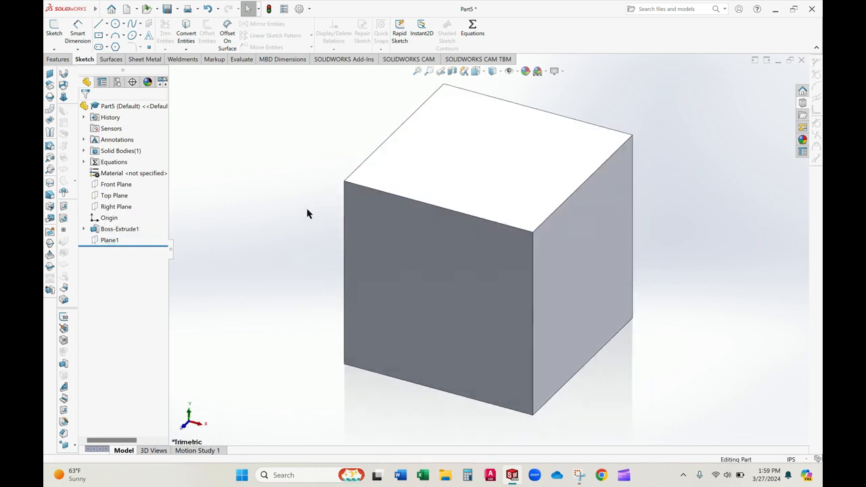
Add a DimXpert dimension along the cube's upper left edge and set its tolerance type to None.
left_click(79, 37)
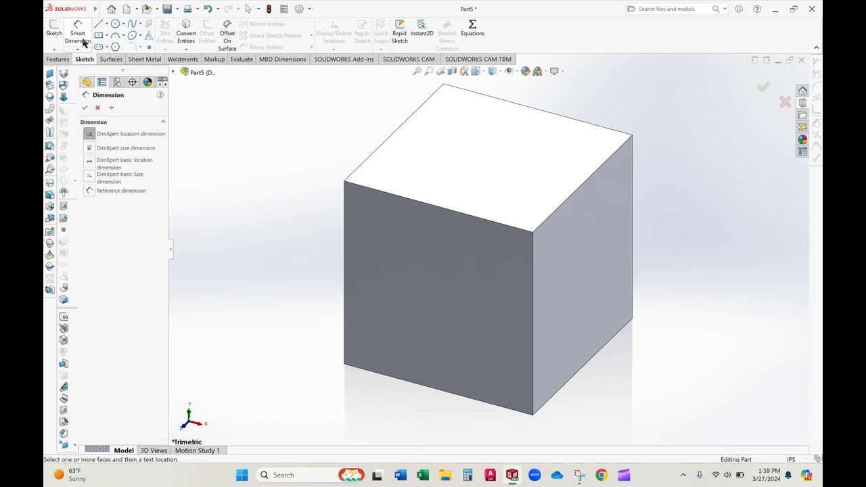
left_click(382, 147)
left_click(324, 131)
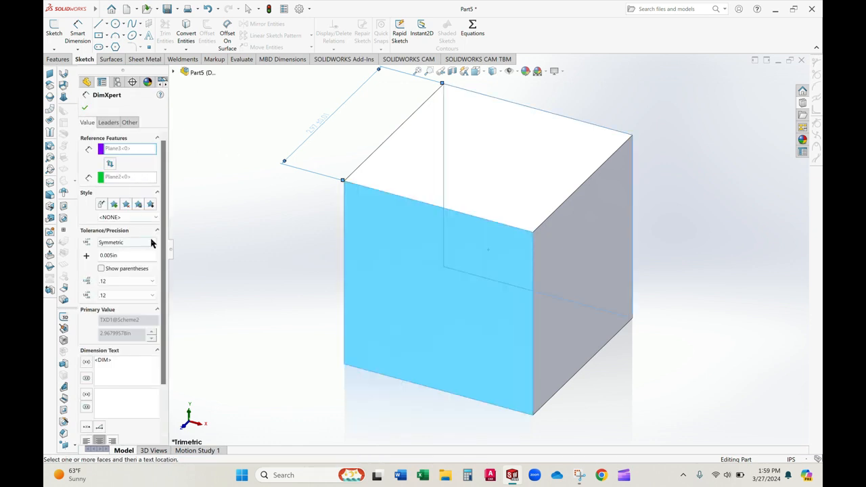
left_click(151, 243)
left_click(112, 251)
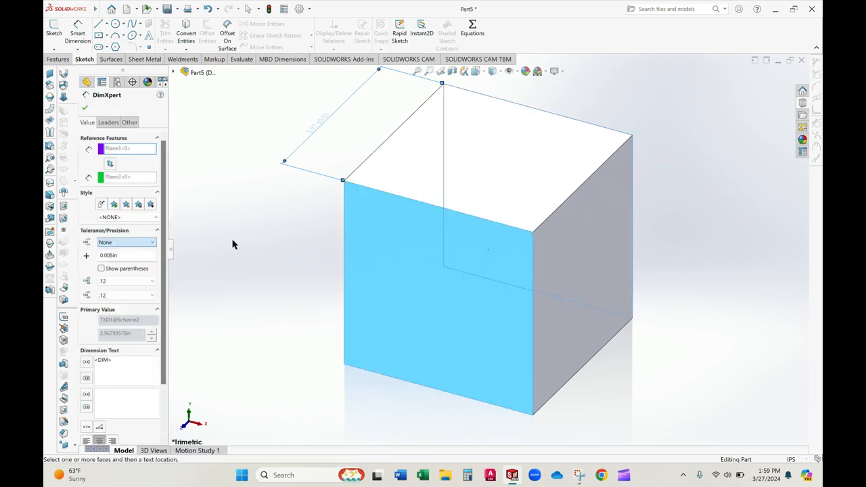
Add a DimXpert dimension along the cube's front-left vertical edge and set its tolerance type to None.
left_click(343, 260)
left_click(284, 267)
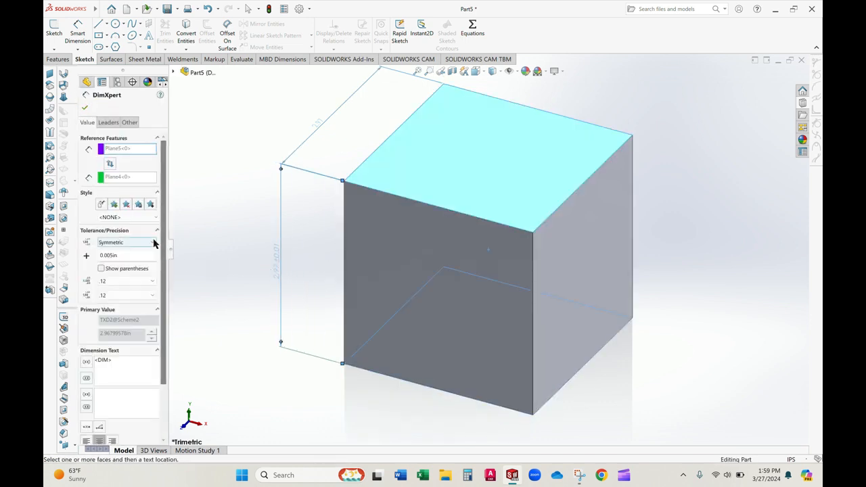
left_click(153, 242)
left_click(140, 256)
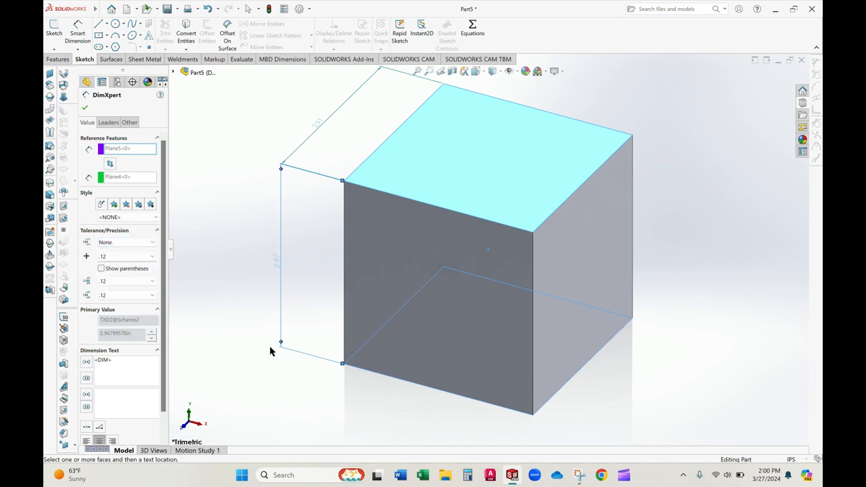
Add a DimXpert dimension below the front face's bottom edge, set its tolerance type to None, and finish dimensioning.
left_click(404, 386)
left_click(384, 414)
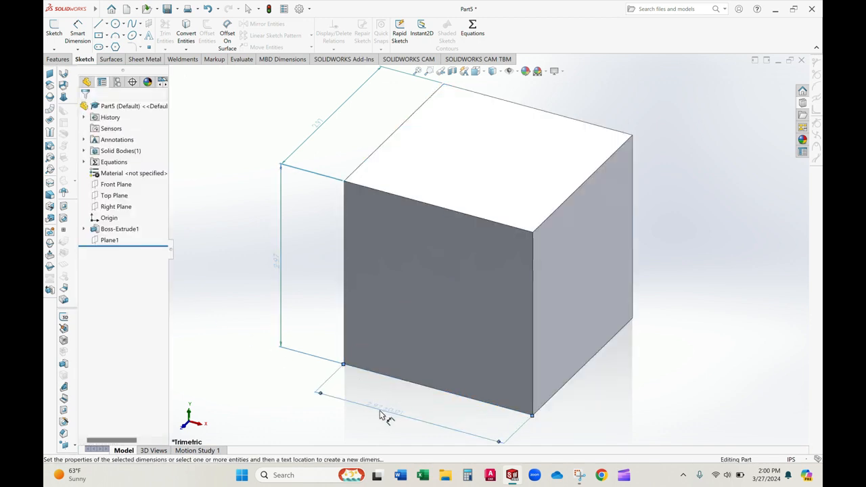
left_click(381, 415)
left_click(153, 242)
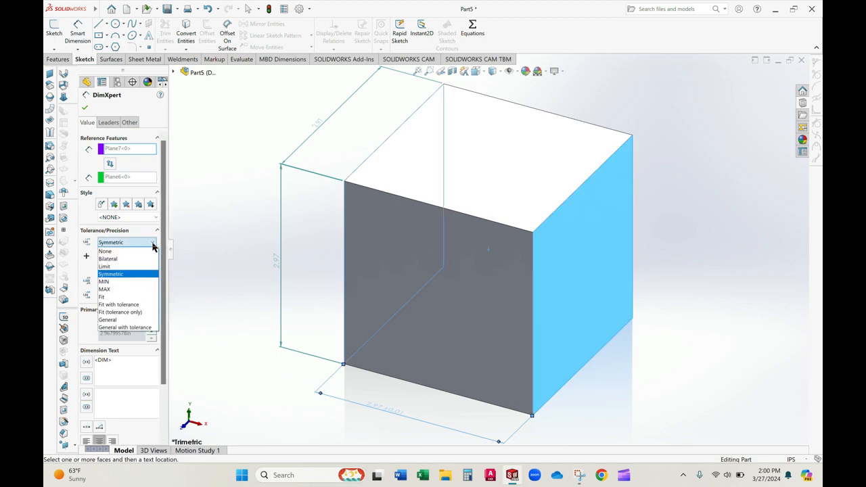
left_click(137, 254)
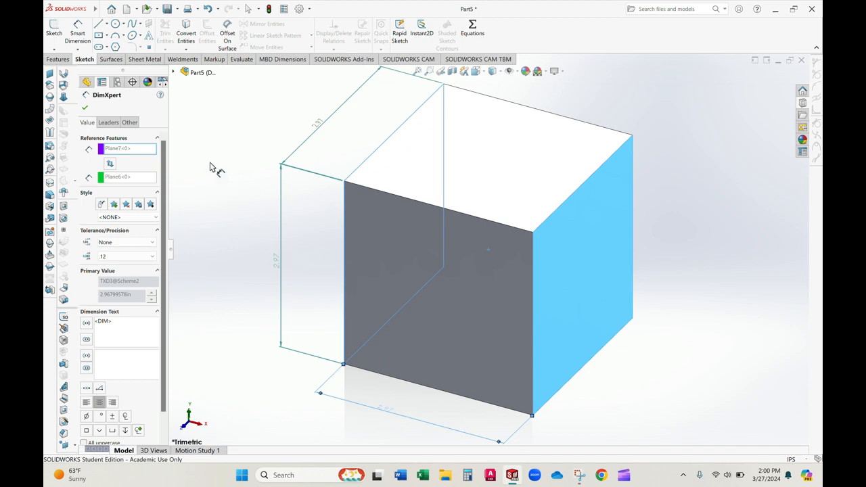
left_click(85, 109)
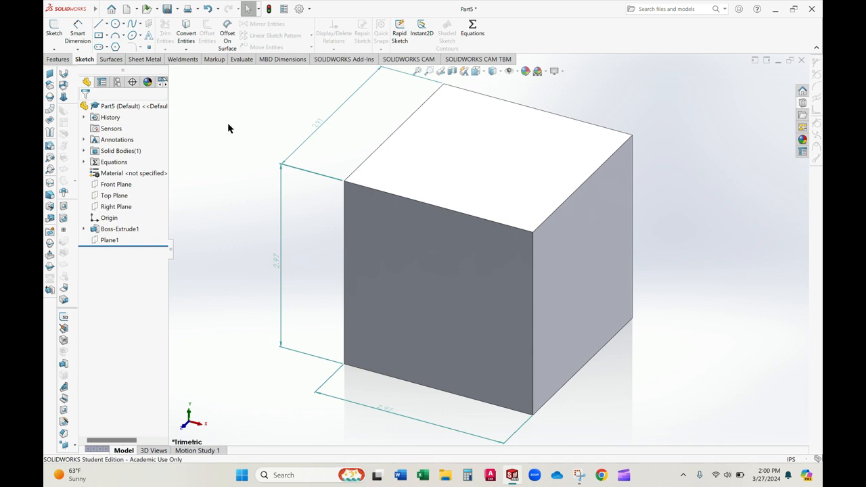
Insert an auto-created Excel design table containing only the SideL@Sketch1 dimension.
mouse_move(71, 8)
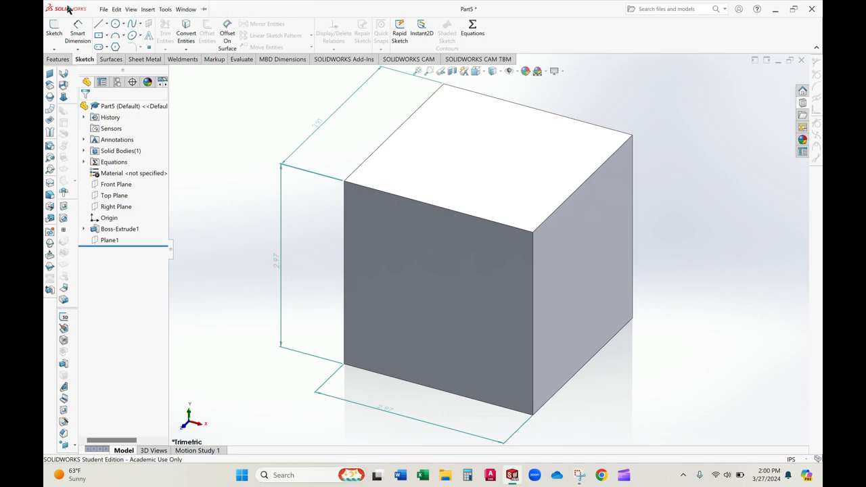
left_click(146, 9)
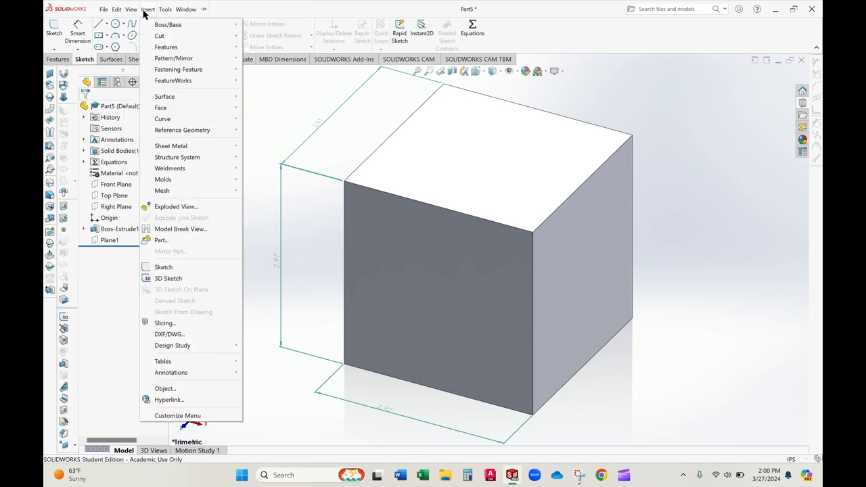
mouse_move(171, 365)
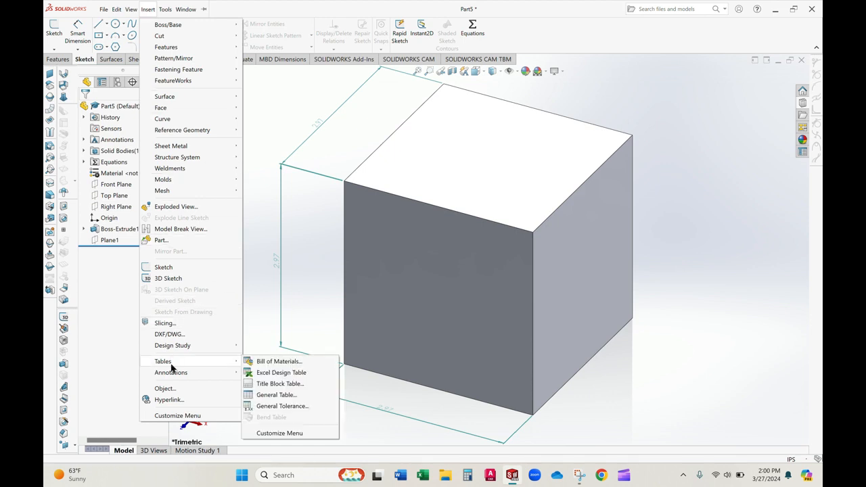
left_click(274, 372)
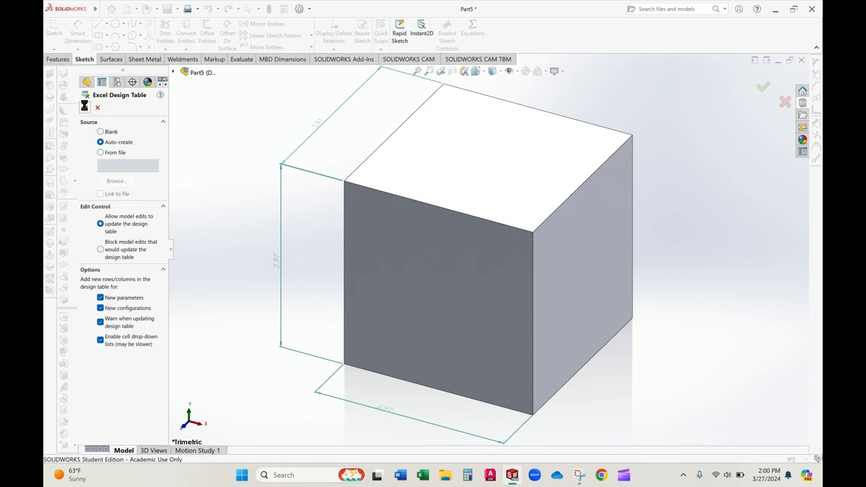
left_click(85, 107)
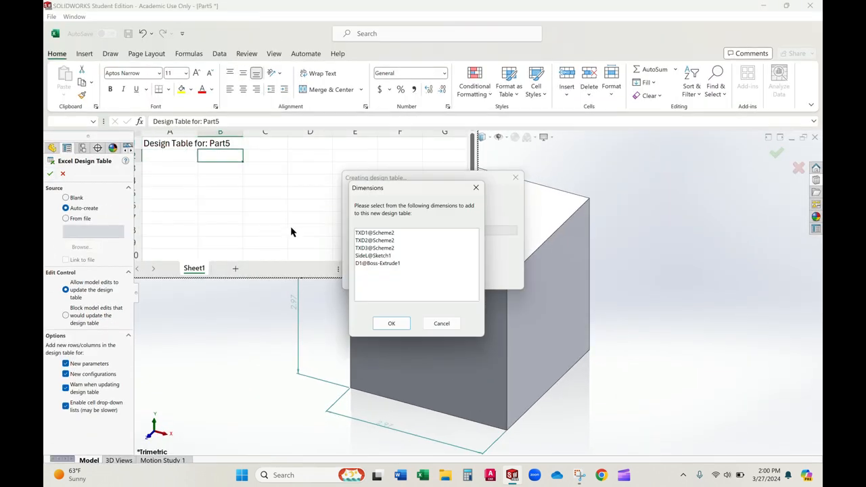
left_click(366, 258)
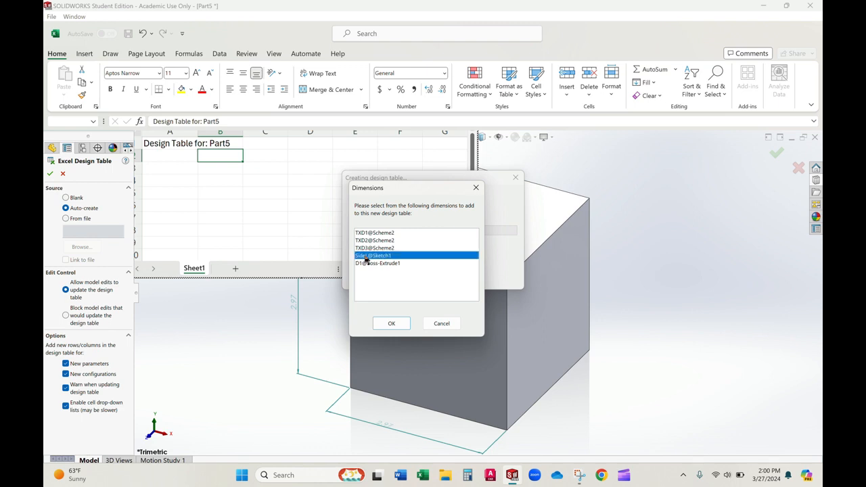
left_click(392, 324)
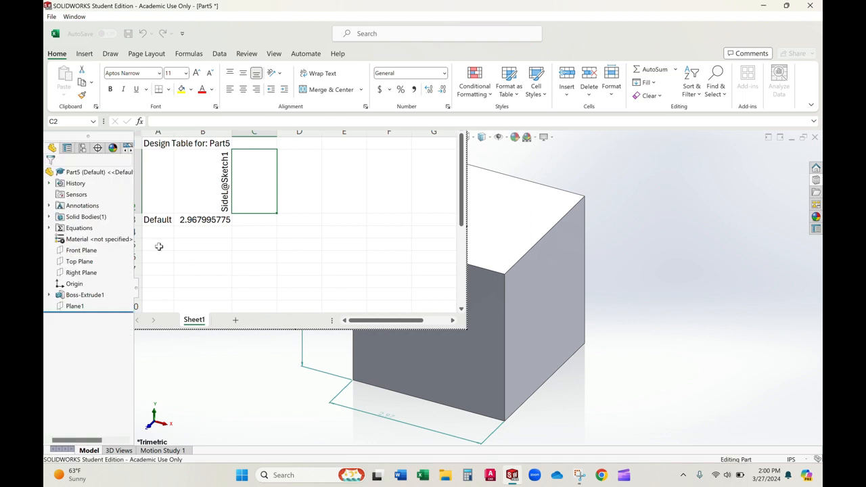
Enter the label "ume" in cell A5 of the design table and the value 8 in B5.
left_click(159, 246)
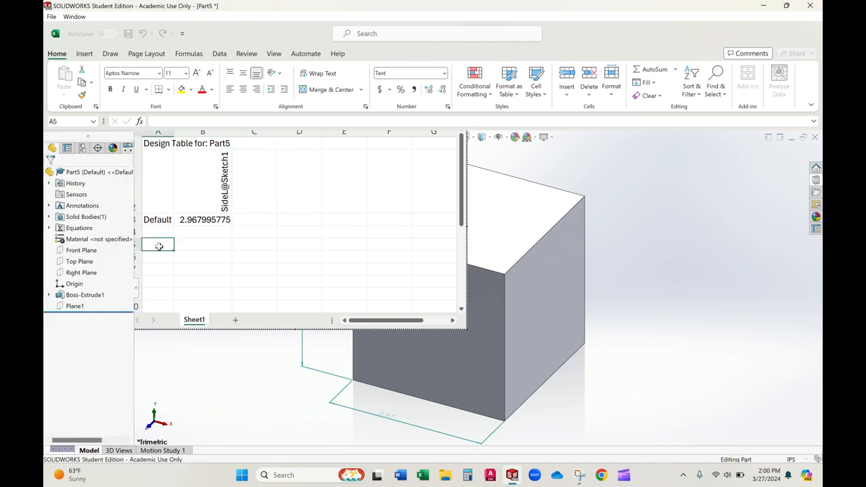
type("ume")
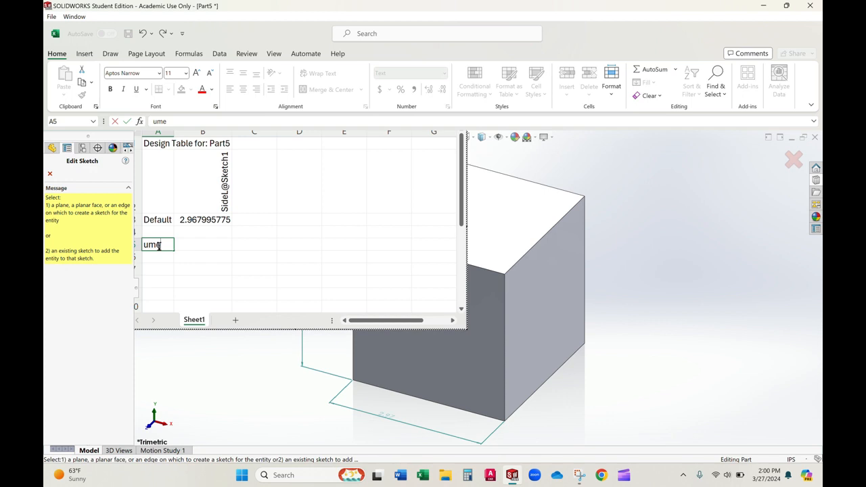
key("Tab")
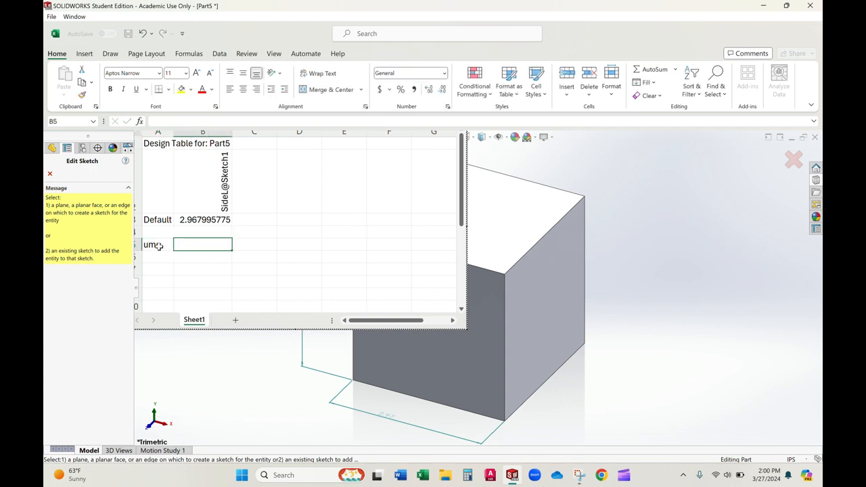
type("8")
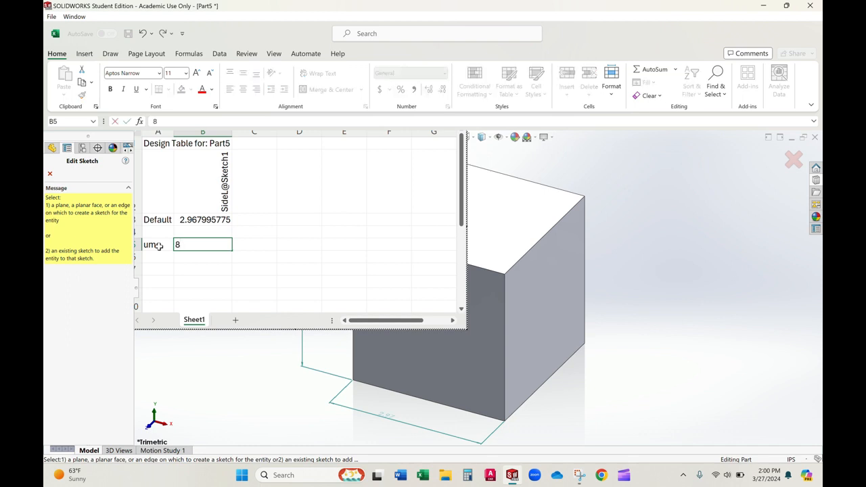
key("Tab")
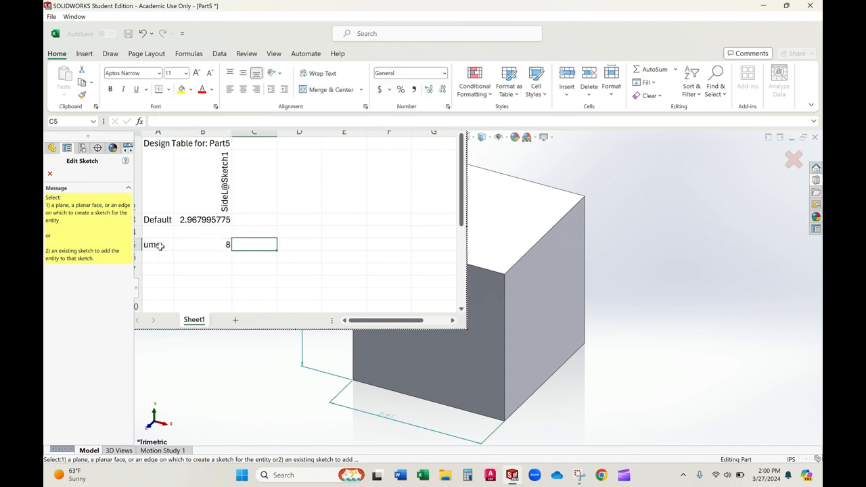
Set the Default configuration's SideL@Sketch1 cell B3 to =power(B5,1/3) and close the design table to update the cube.
left_click(215, 222)
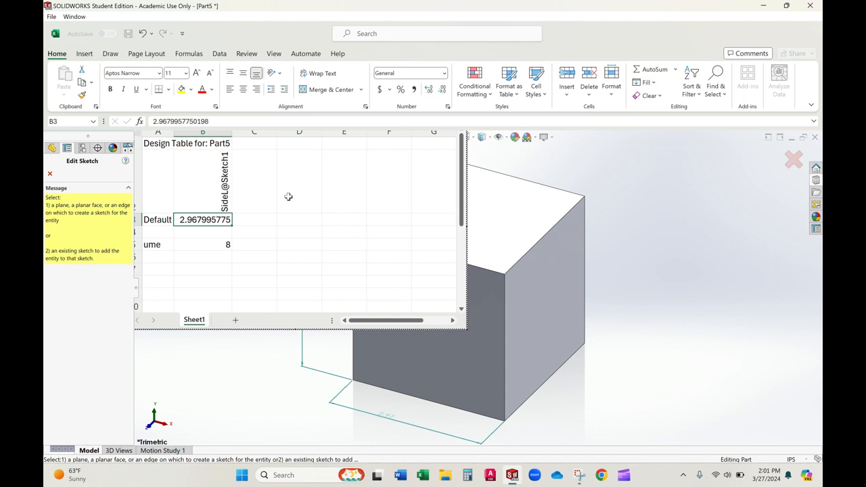
type("=")
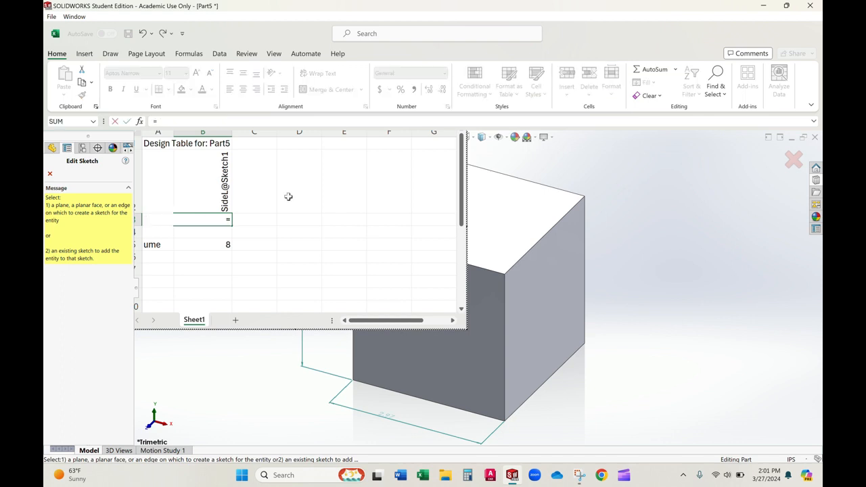
type("power")
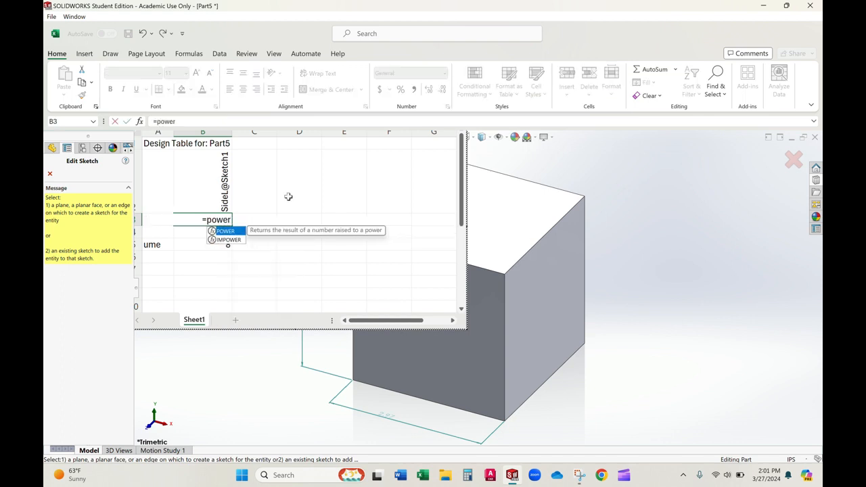
type("(")
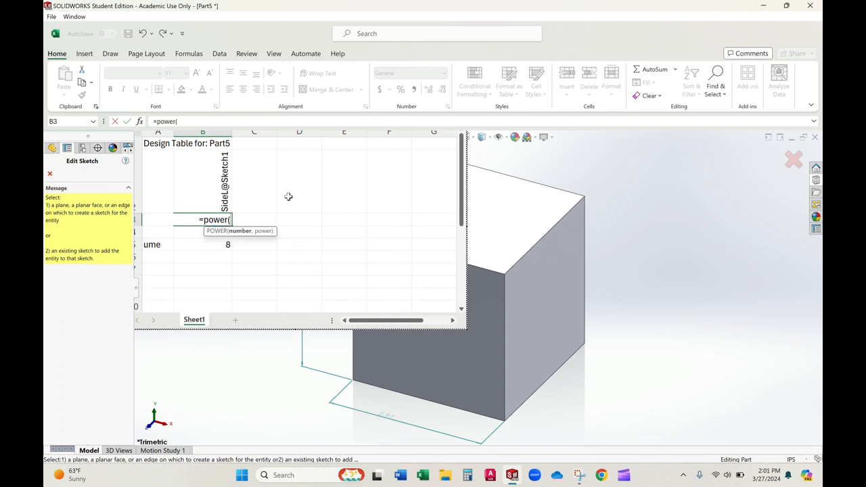
left_click(218, 243)
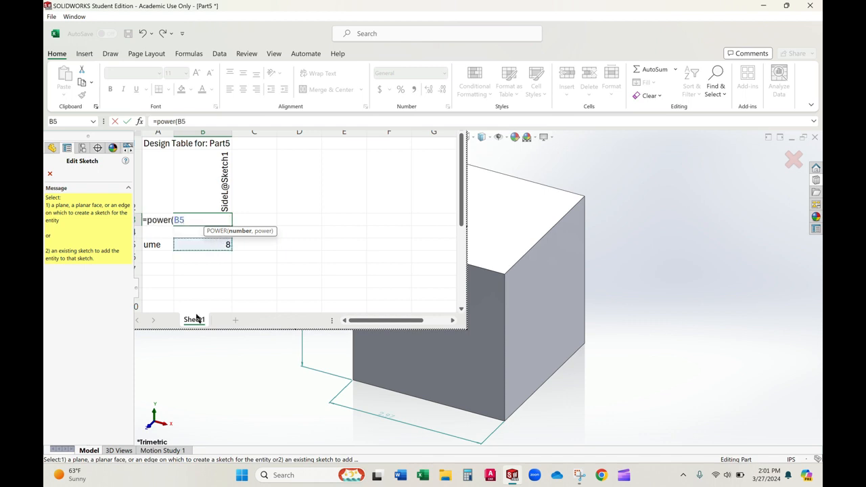
type(",1/3")
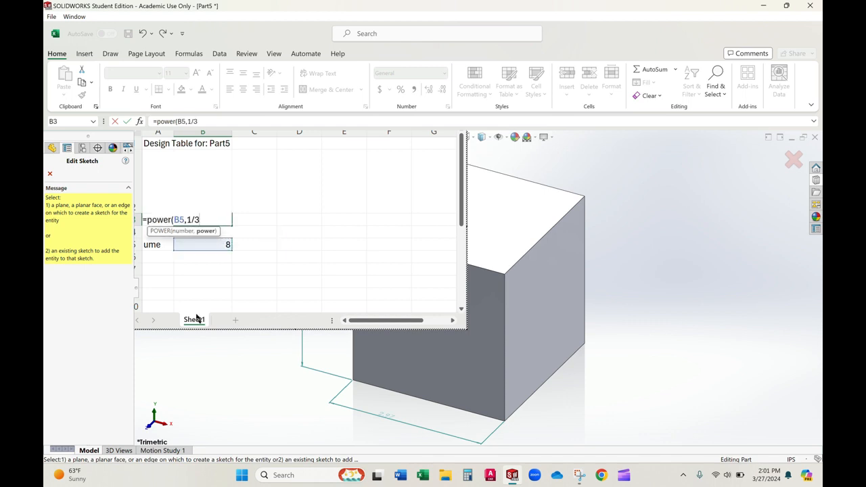
type(")")
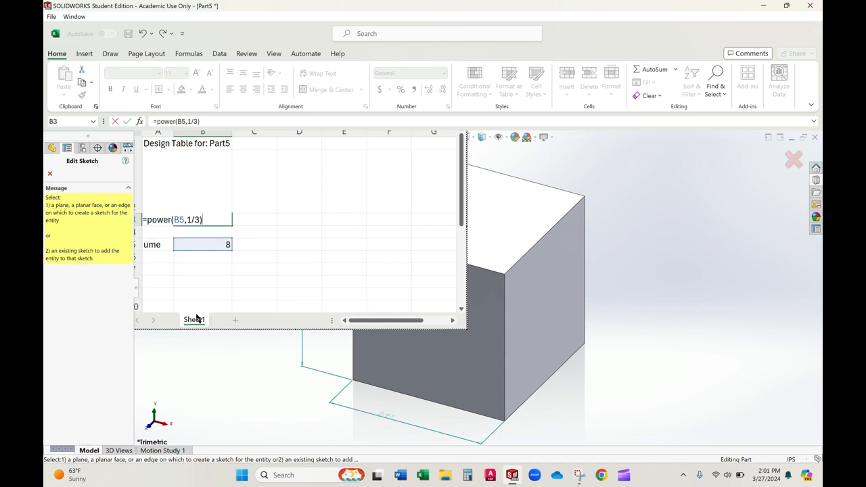
key("Return")
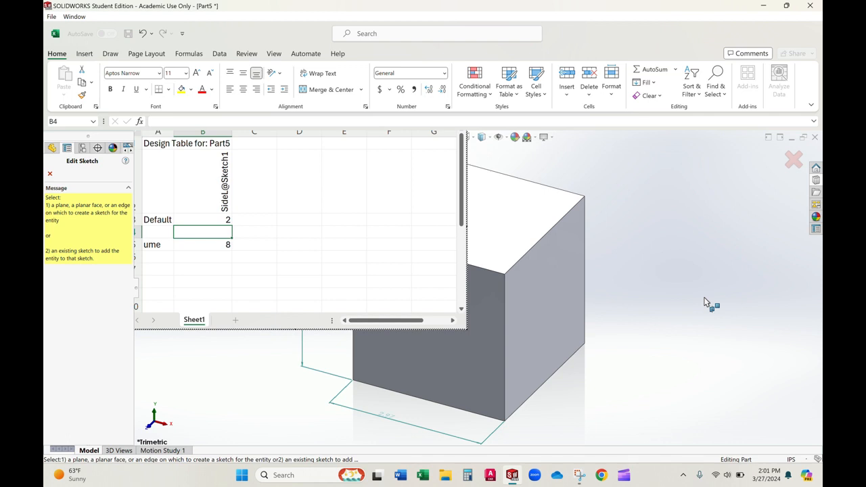
left_click(49, 174)
left_click(695, 269)
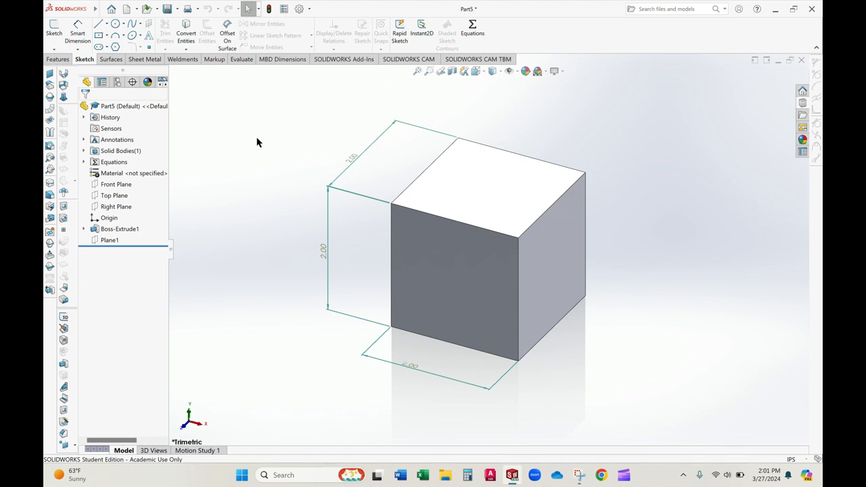
Edit the Excel design table without adding parameters, setting the volume in cell B5 to 27, and close it to update the cube.
mouse_move(57, 10)
left_click(108, 9)
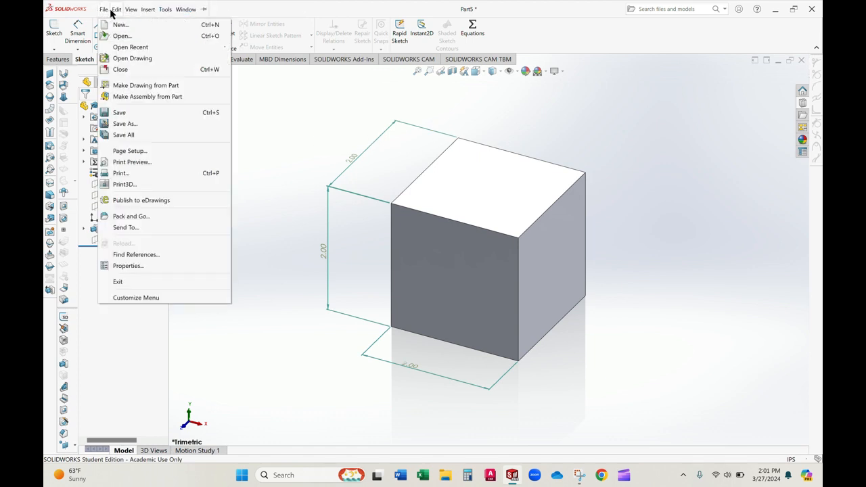
mouse_move(118, 13)
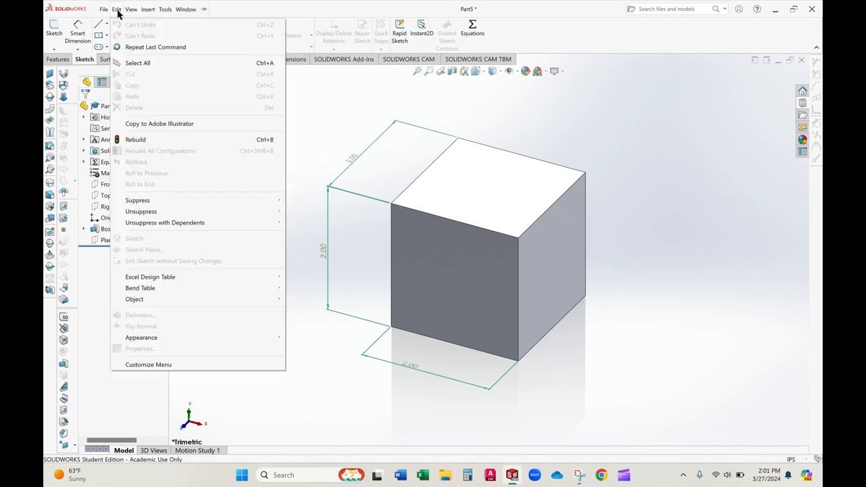
mouse_move(245, 276)
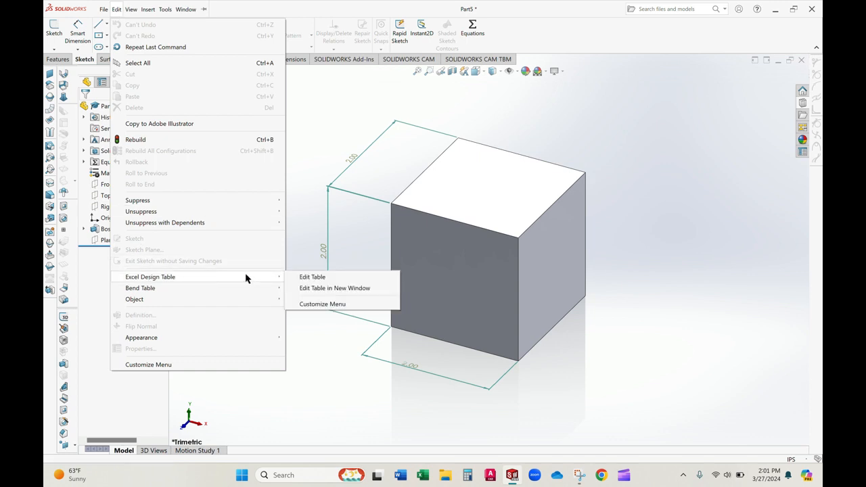
left_click(306, 279)
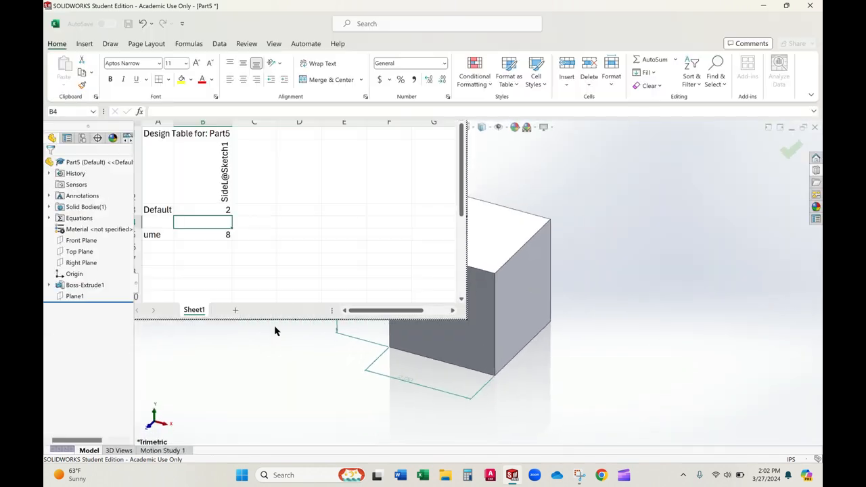
left_click(274, 330)
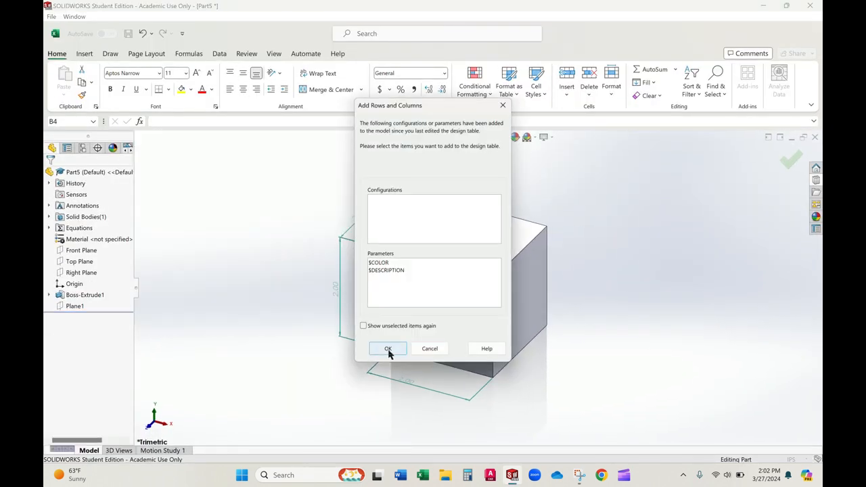
left_click(387, 349)
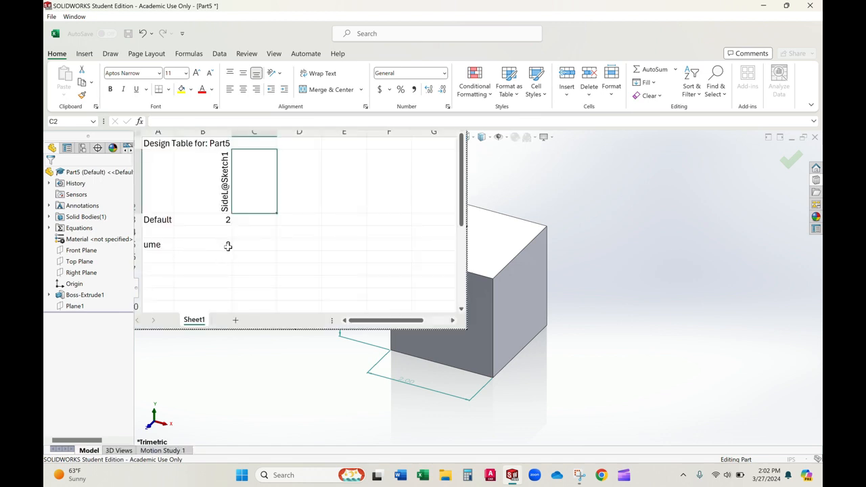
left_click(228, 246)
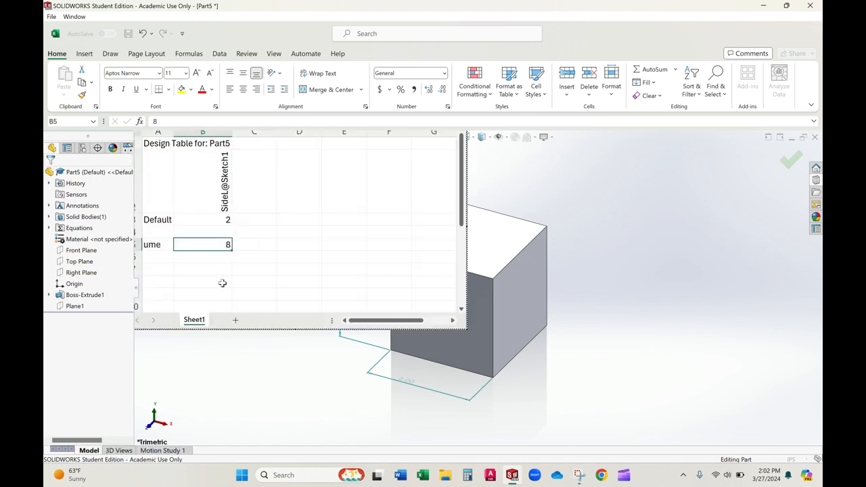
type("27")
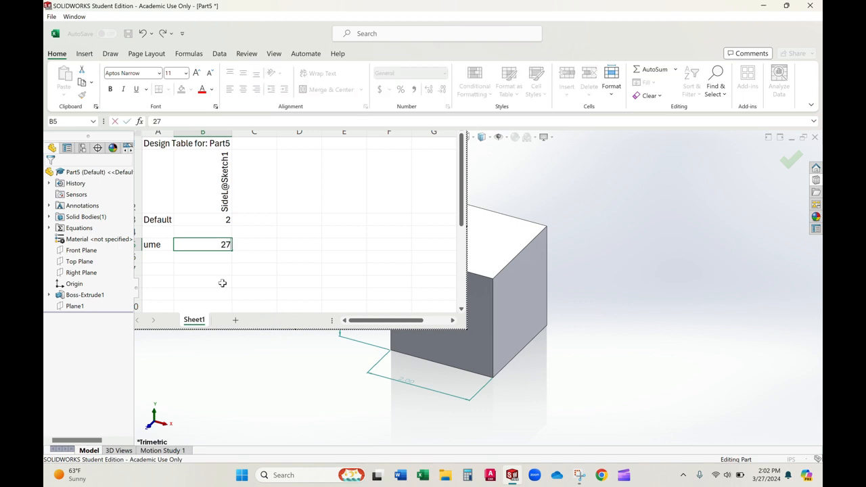
key("Return")
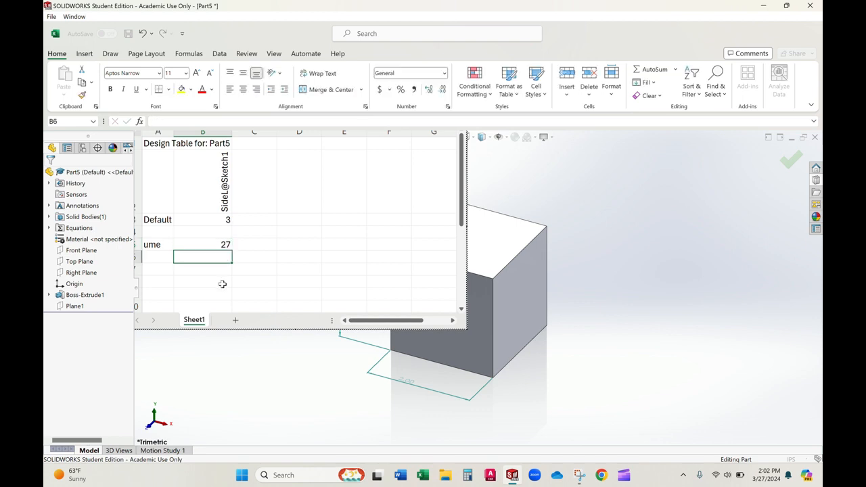
left_click(668, 317)
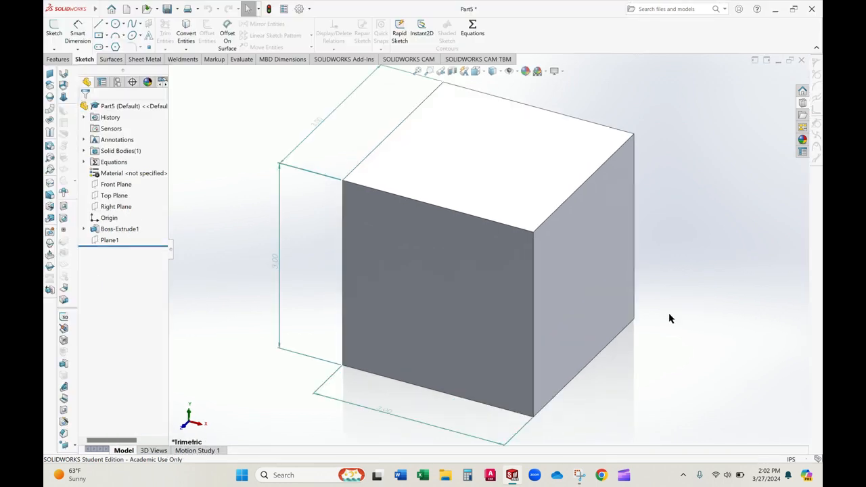
Change the volume in cell B5 of the Excel design table to 1000 and close the table to resize the cube.
left_click(115, 9)
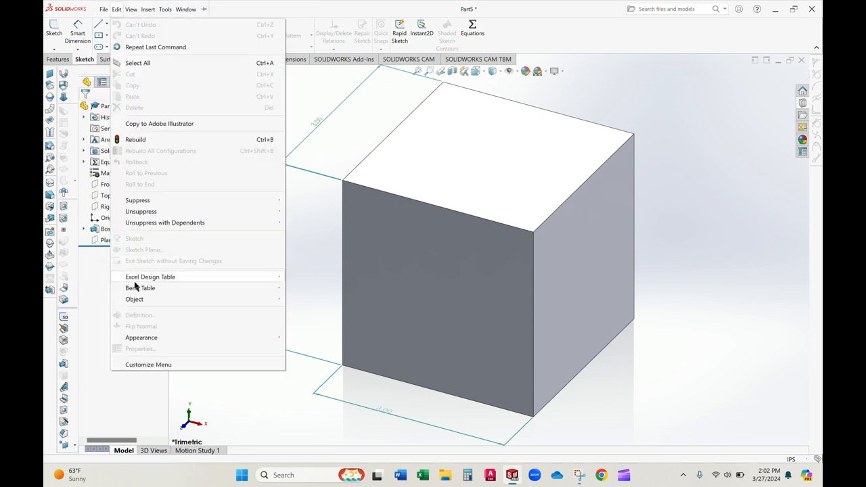
mouse_move(153, 278)
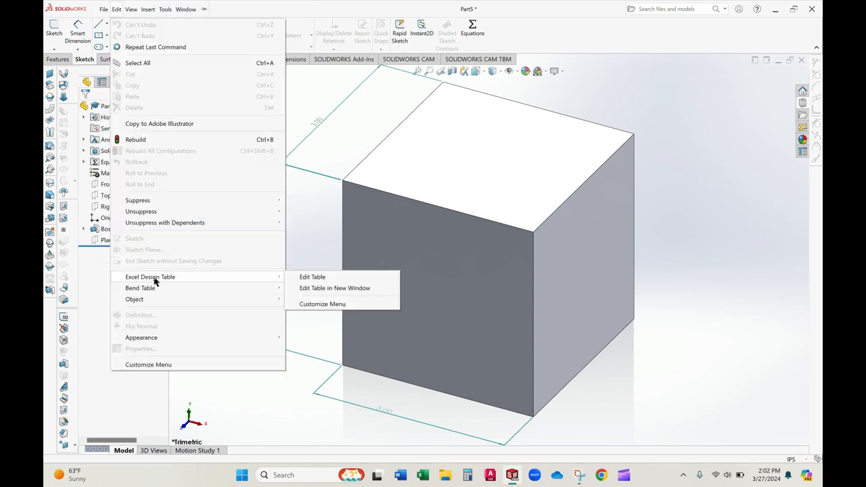
left_click(307, 278)
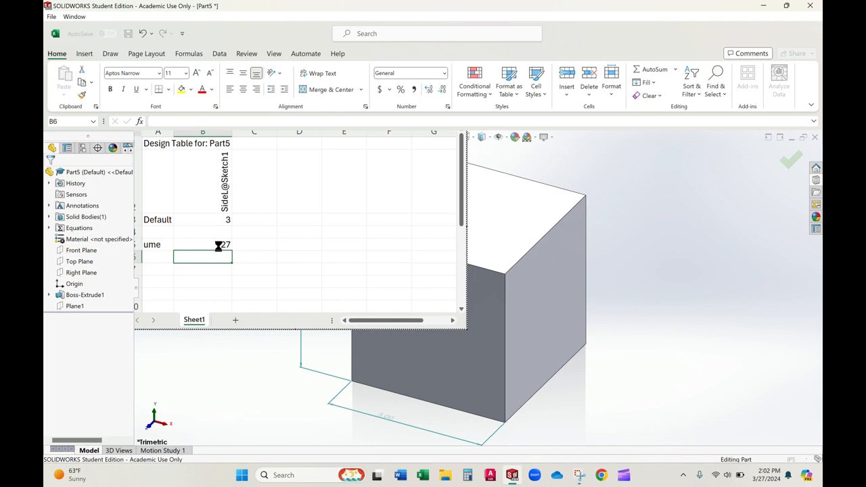
left_click(217, 245)
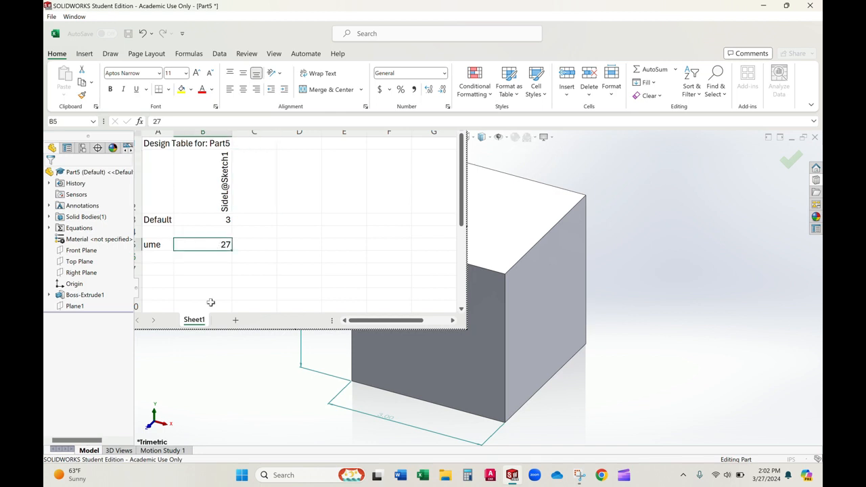
type("1000")
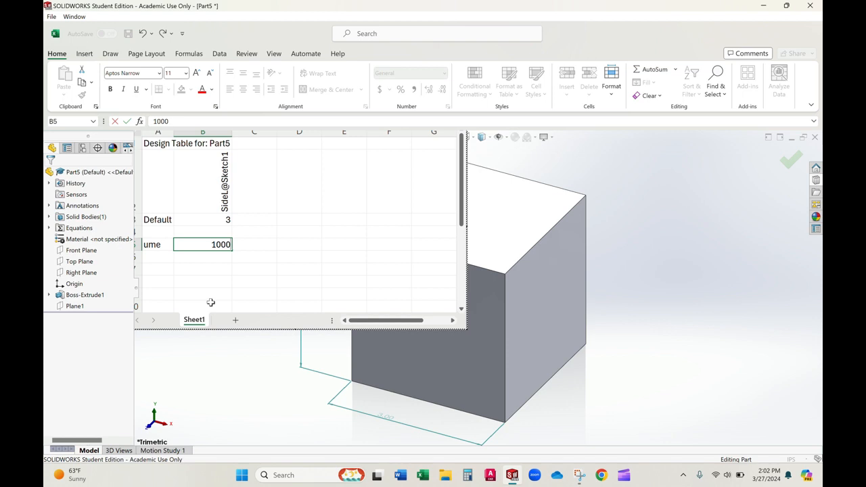
key("Return")
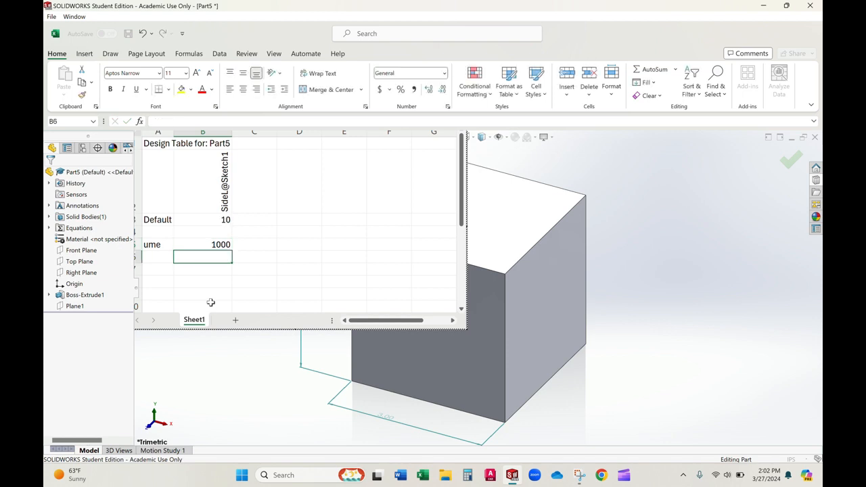
left_click(657, 309)
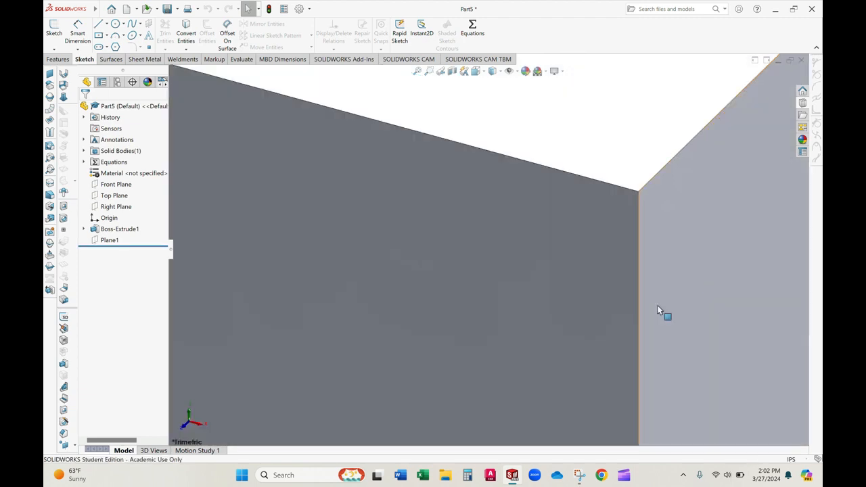
scroll(656, 305, "up", 6)
scroll(526, 331, "up", 1)
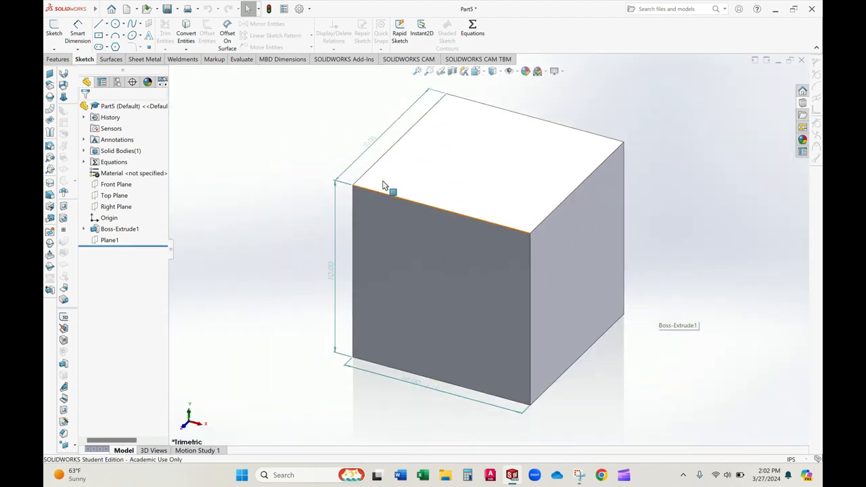